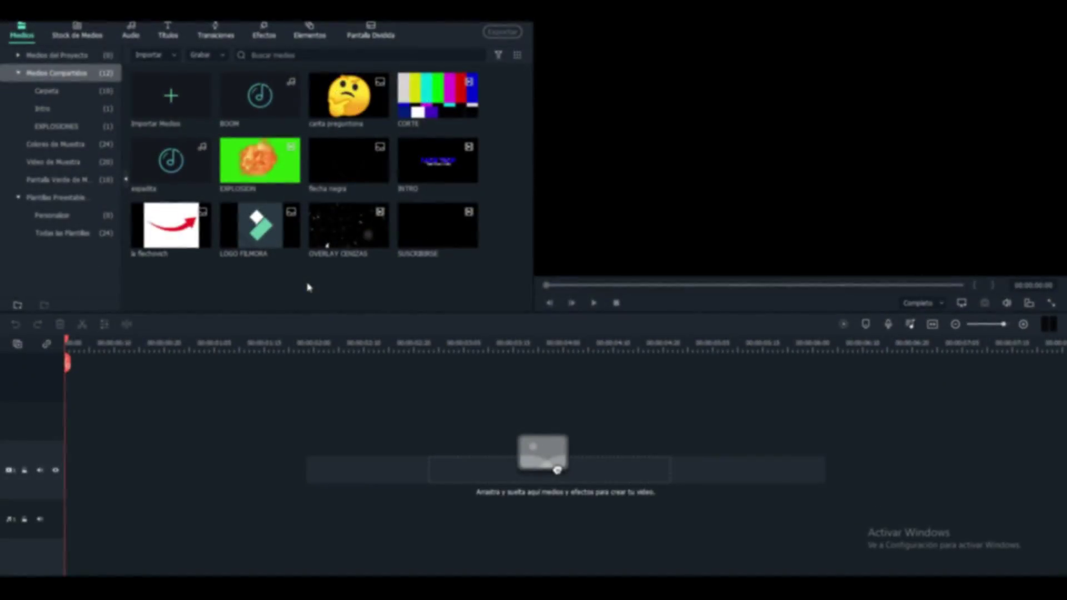
left_click_drag(557, 470, 556, 470)
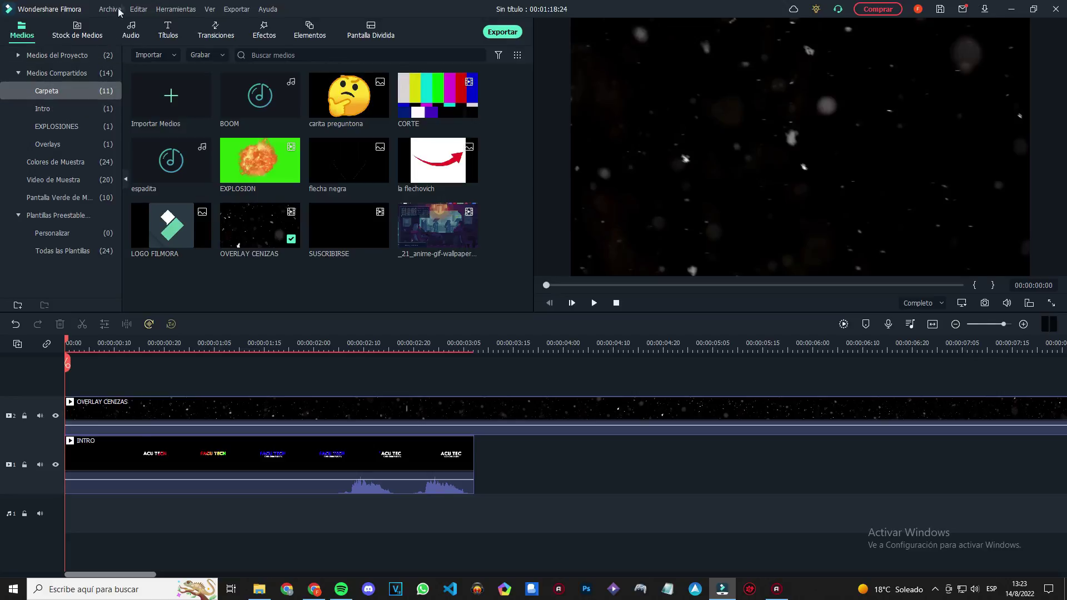
Step: In the performance preferences, enable automatic proxies for resolutions above 1280 x 720 and automatic proxy deletion when a project closes
left_click(119, 12)
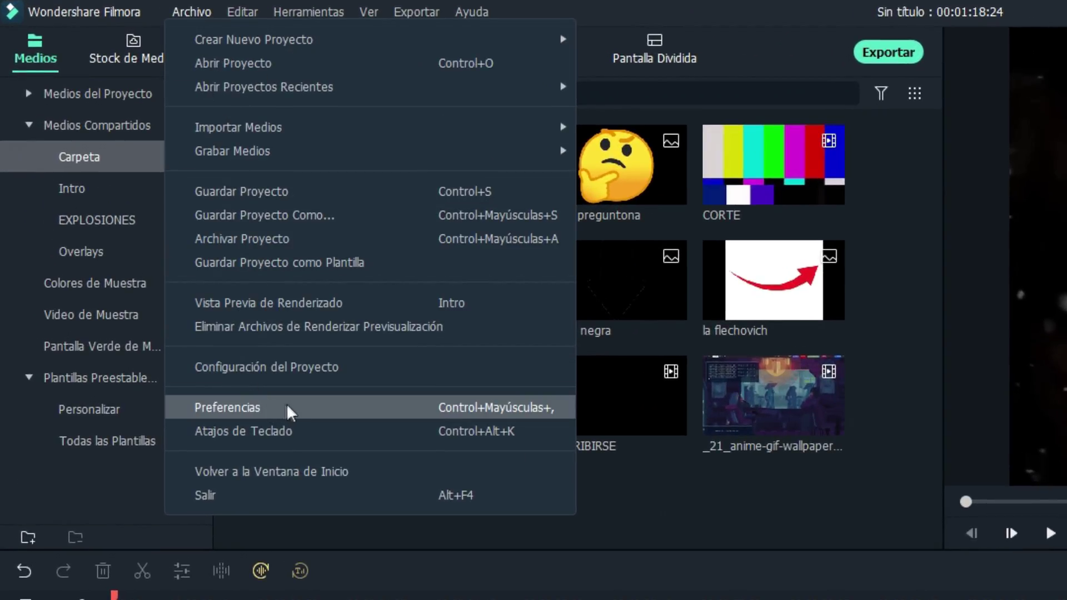
left_click(283, 412)
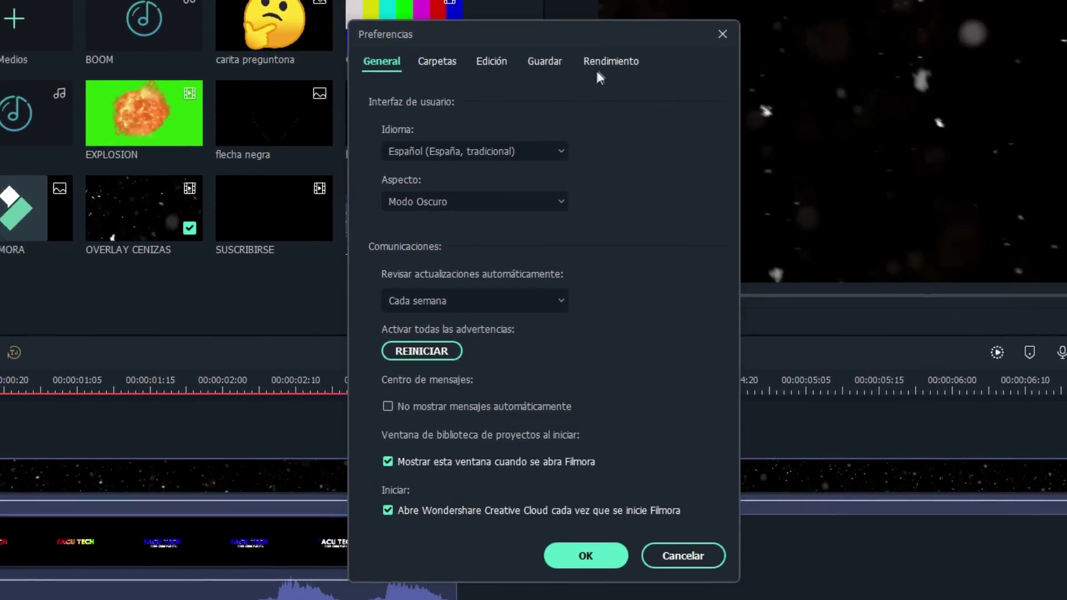
left_click(1022, 224)
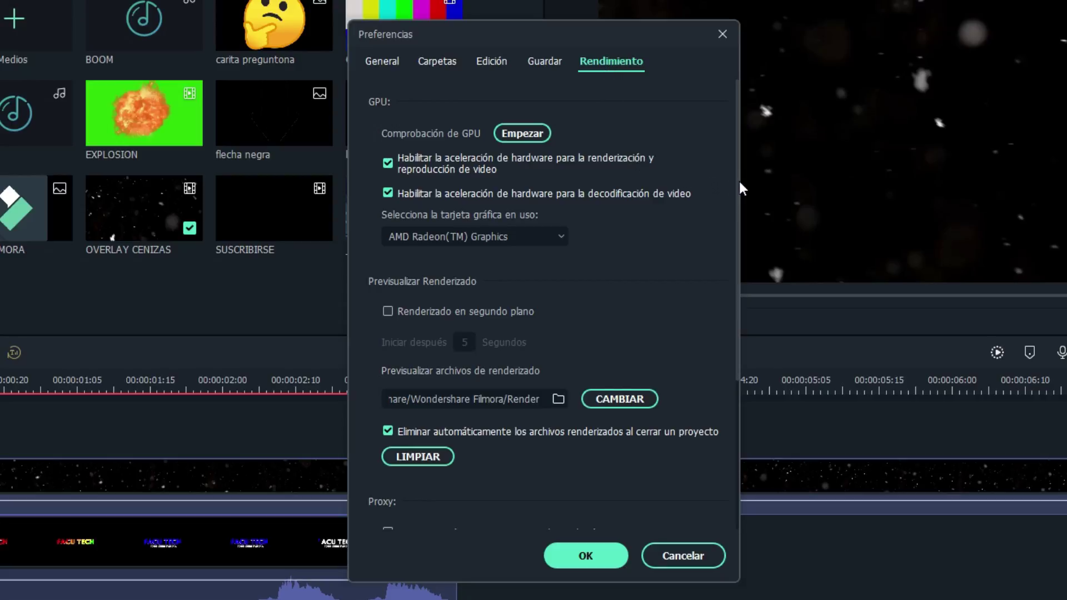
left_click_drag(736, 181, 721, 386)
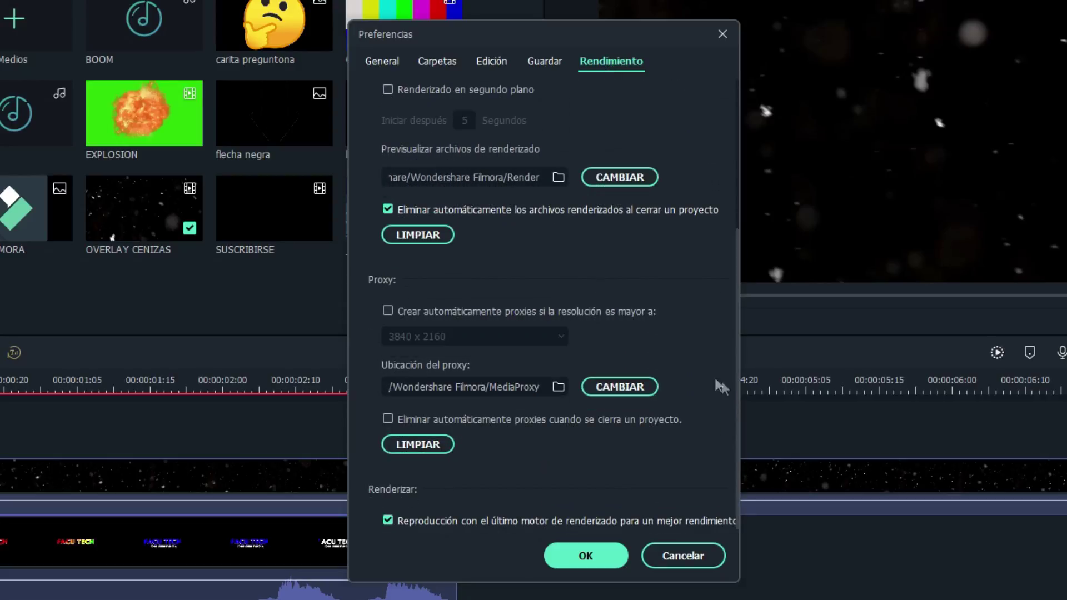
left_click(411, 316)
left_click(423, 336)
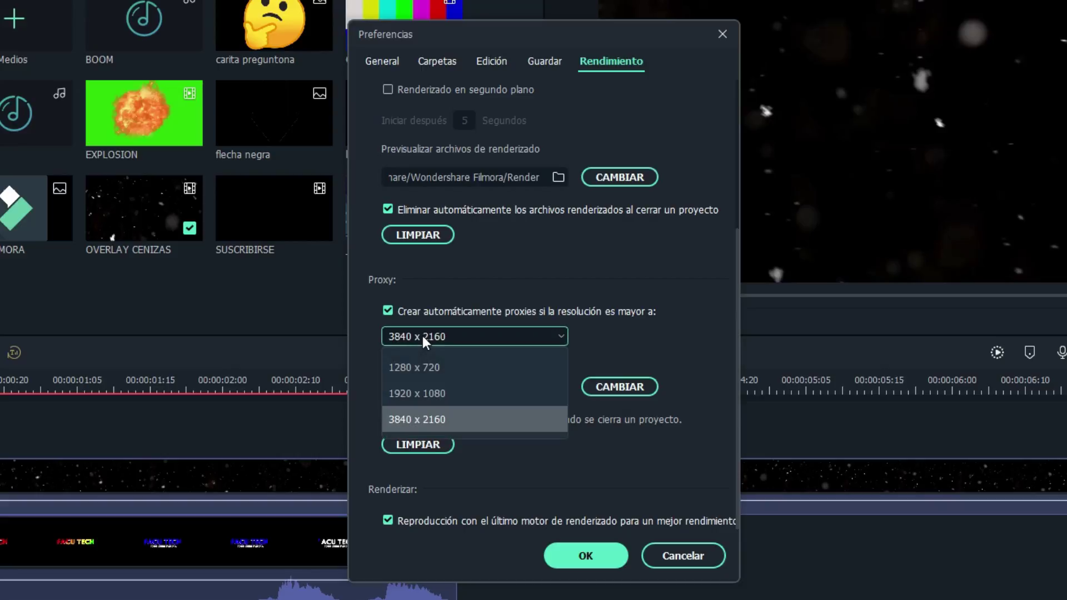
left_click(462, 369)
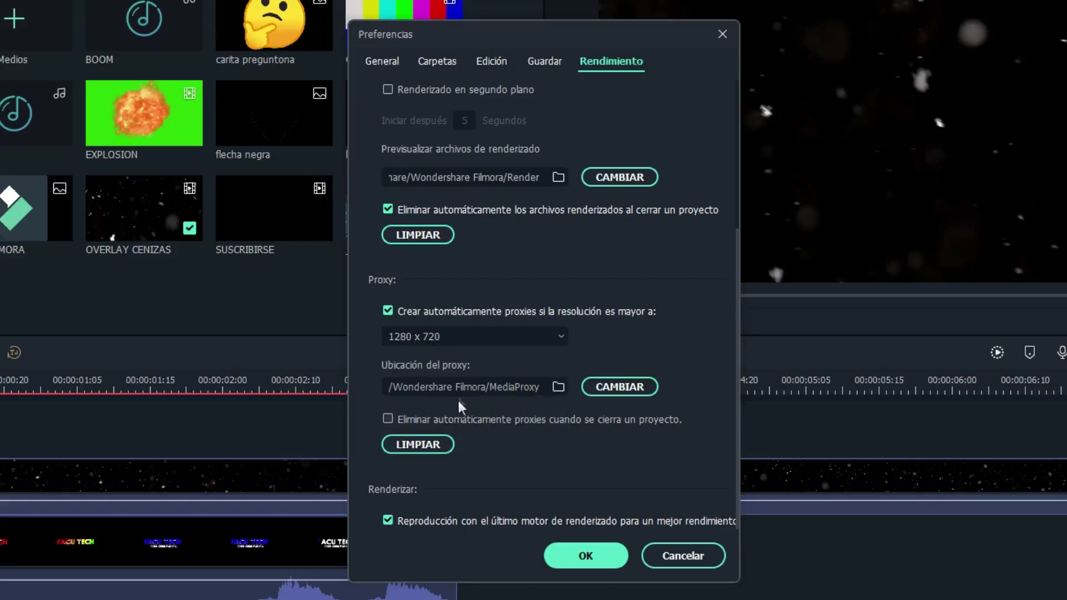
left_click(473, 423)
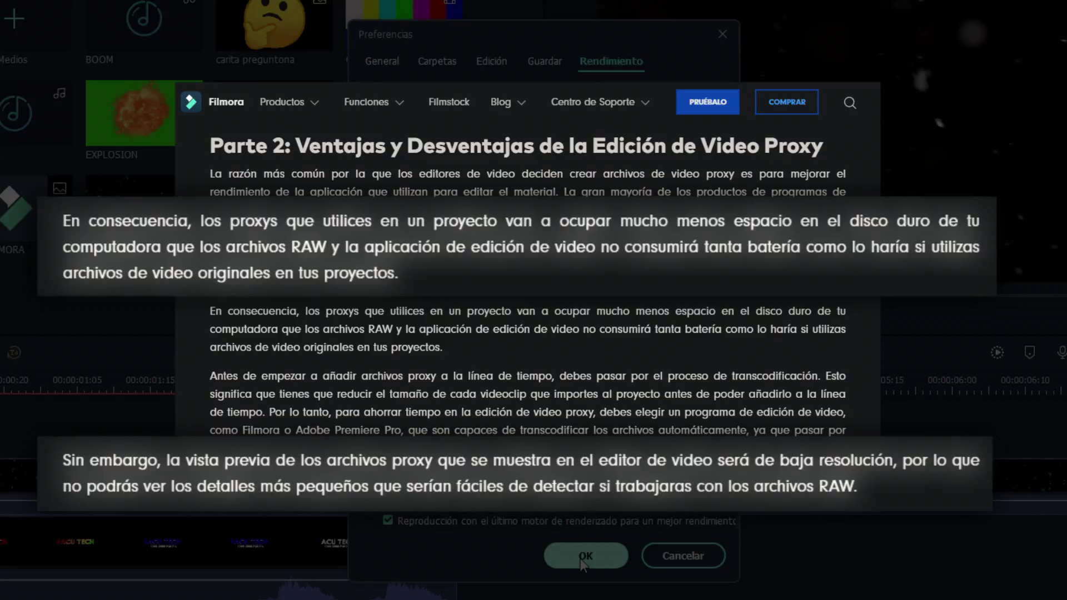
left_click(580, 558)
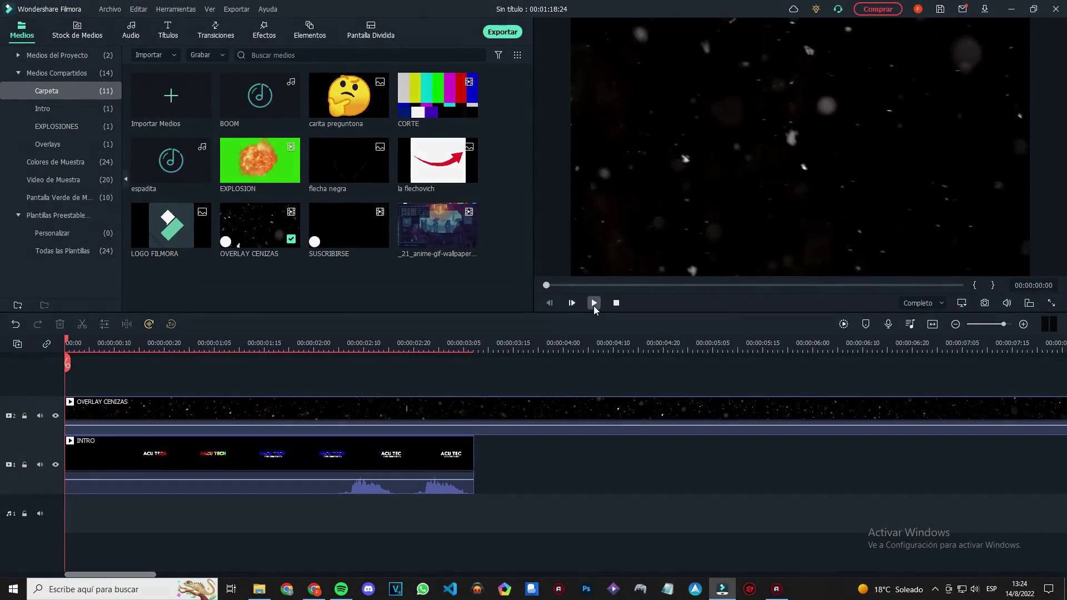
Step: Preview the start of the timeline with the INTRO and OVERLAY CENIZAS clips
left_click(593, 304)
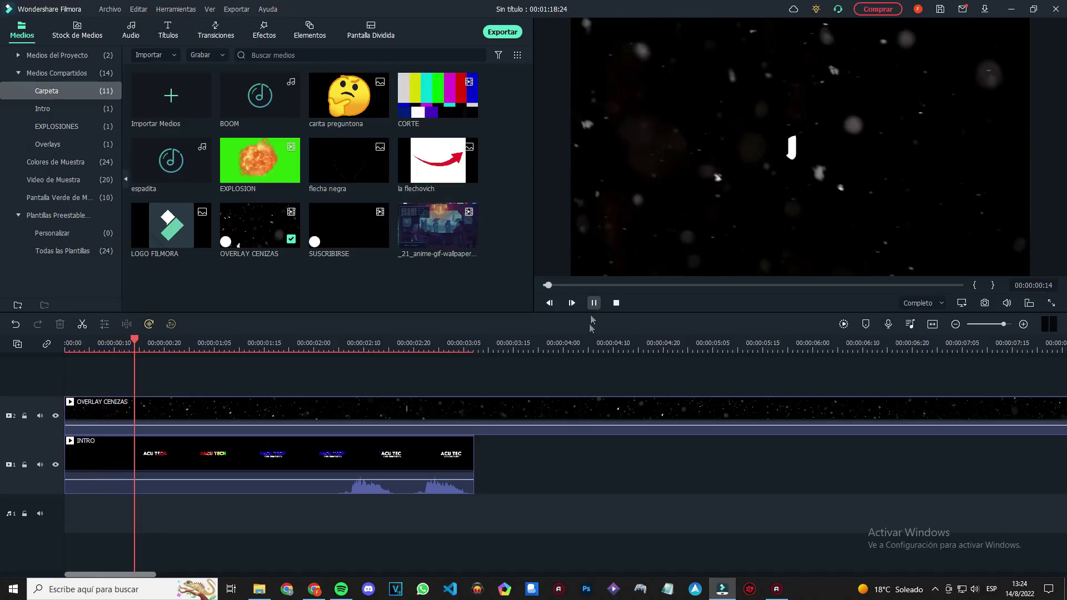
key("space")
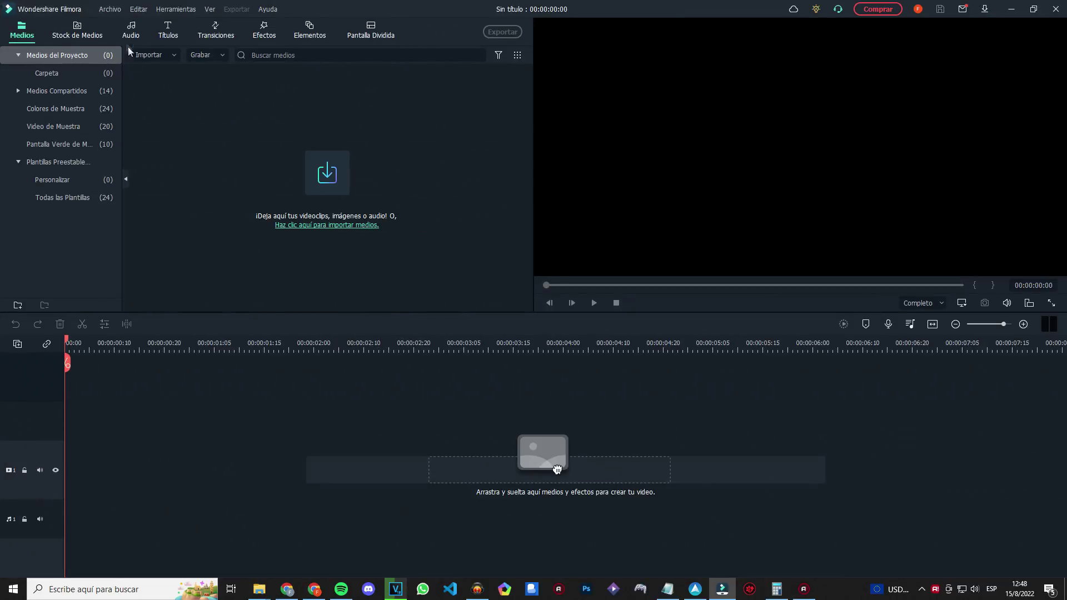
Step: Review the keyboard shortcuts for the editing and viewing commands, and close the shortcut settings
left_click(111, 10)
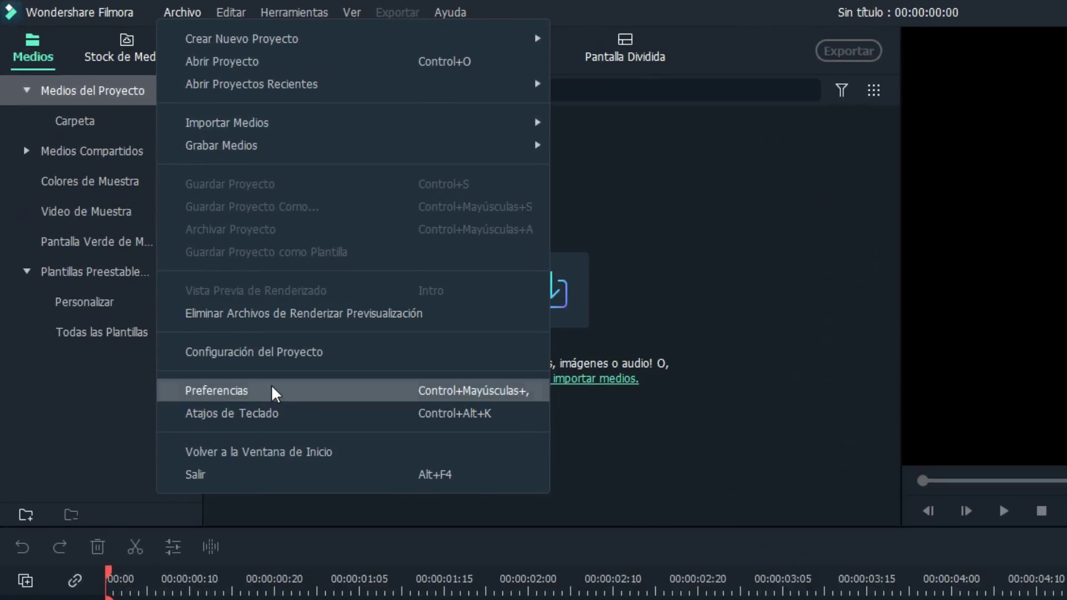
left_click(309, 415)
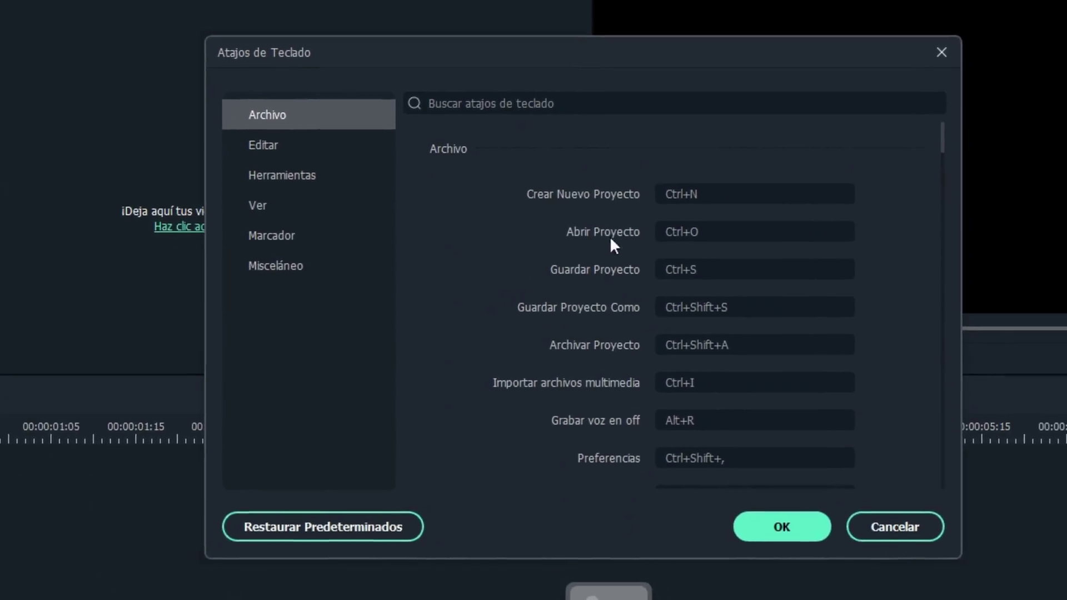
left_click(311, 154)
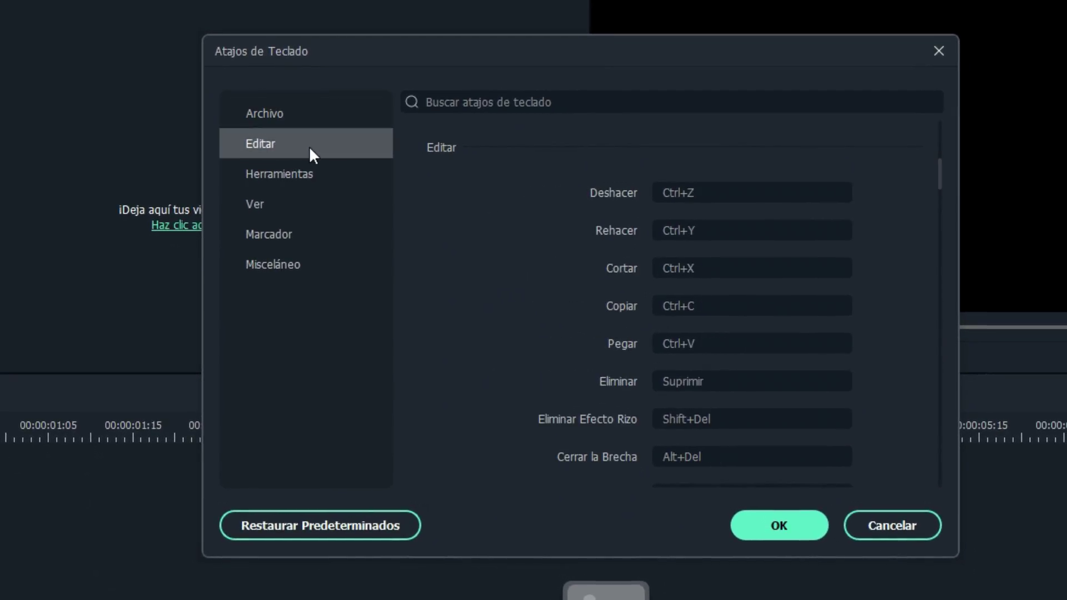
left_click_drag(940, 176, 958, 383)
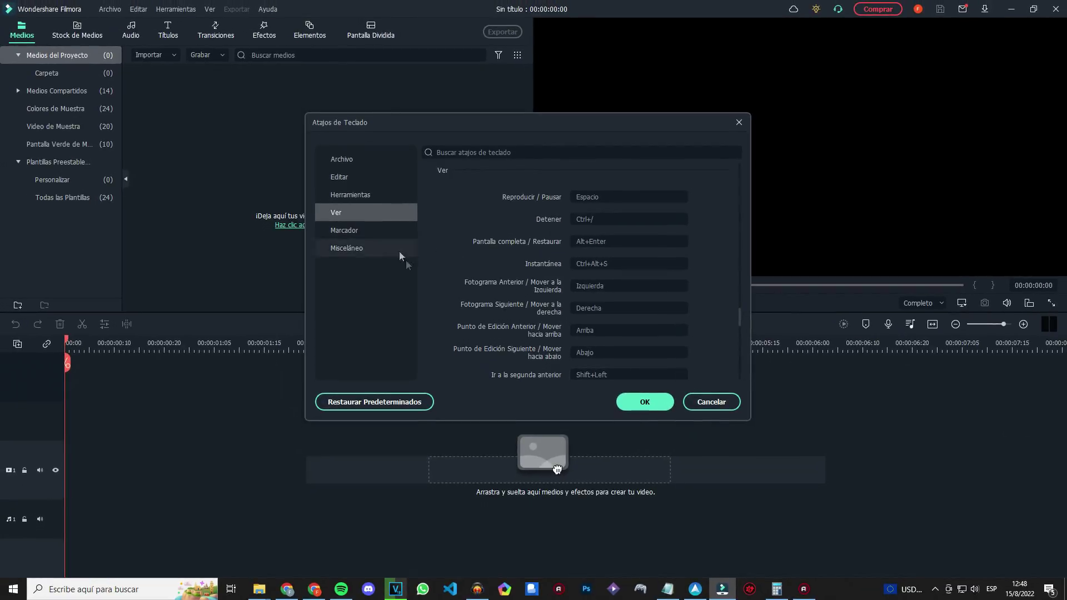
left_click(646, 402)
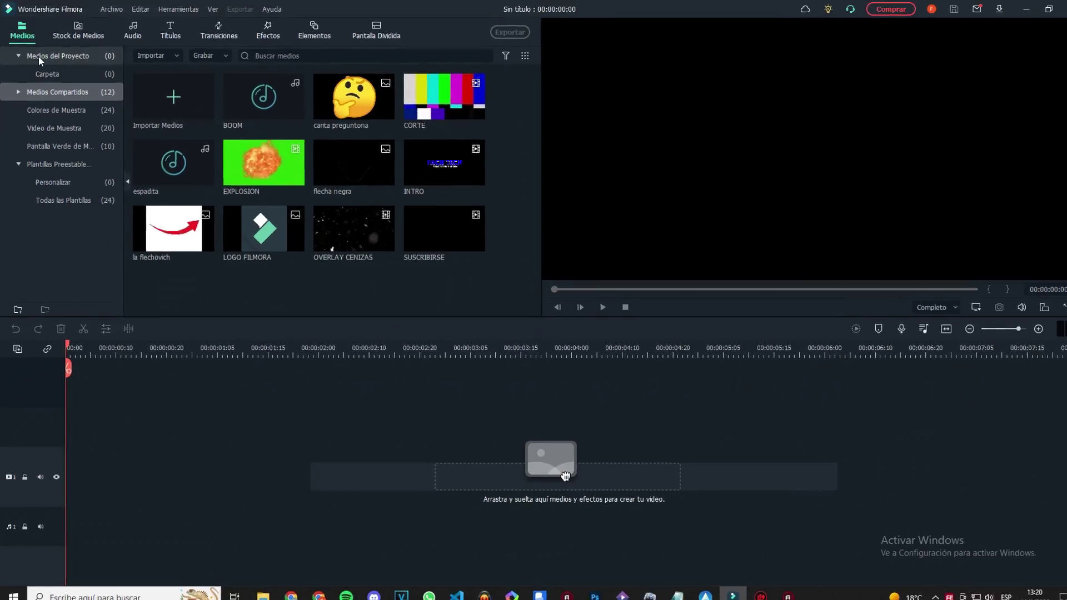
Step: Collapse the project media folder and expand the shared media folders in the library
left_click(91, 56)
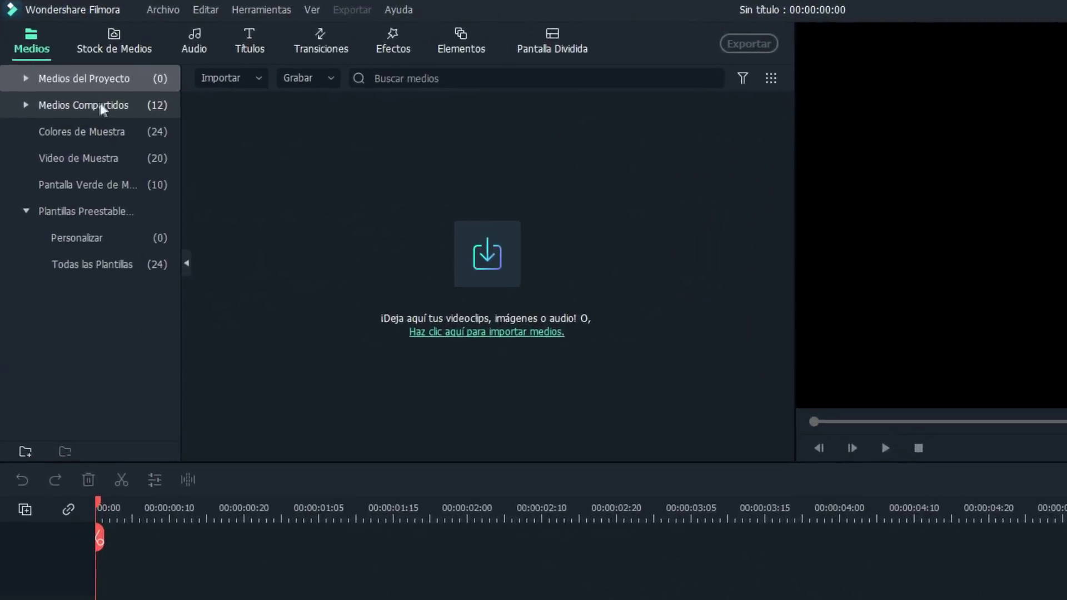
left_click(21, 85)
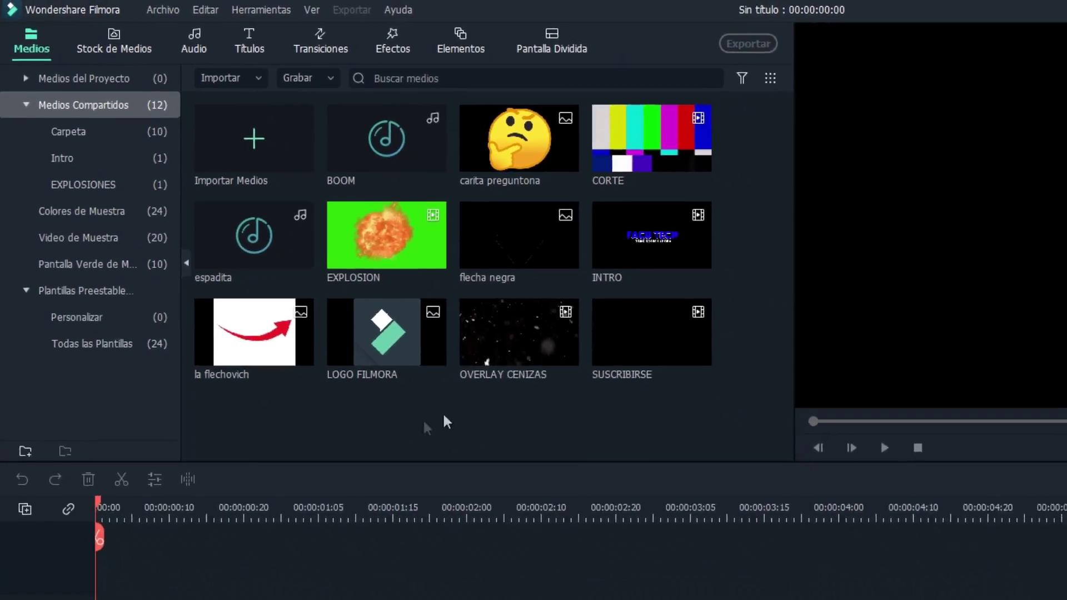
Step: Place the INTRO clip at the start of video track 1, keeping the project configuration at 1920 x 1080 25fps
left_click_drag(806, 289, 1027, 599)
left_click_drag(205, 428, 39, 463)
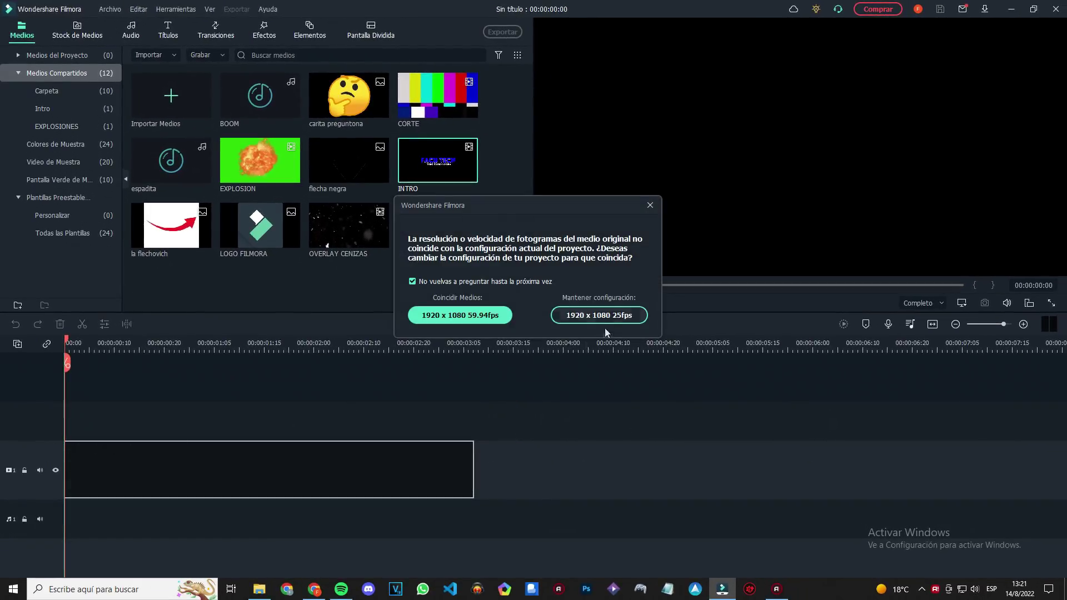
left_click(582, 317)
Step: Preview the INTRO clip and delete it from the timeline
left_click(594, 303)
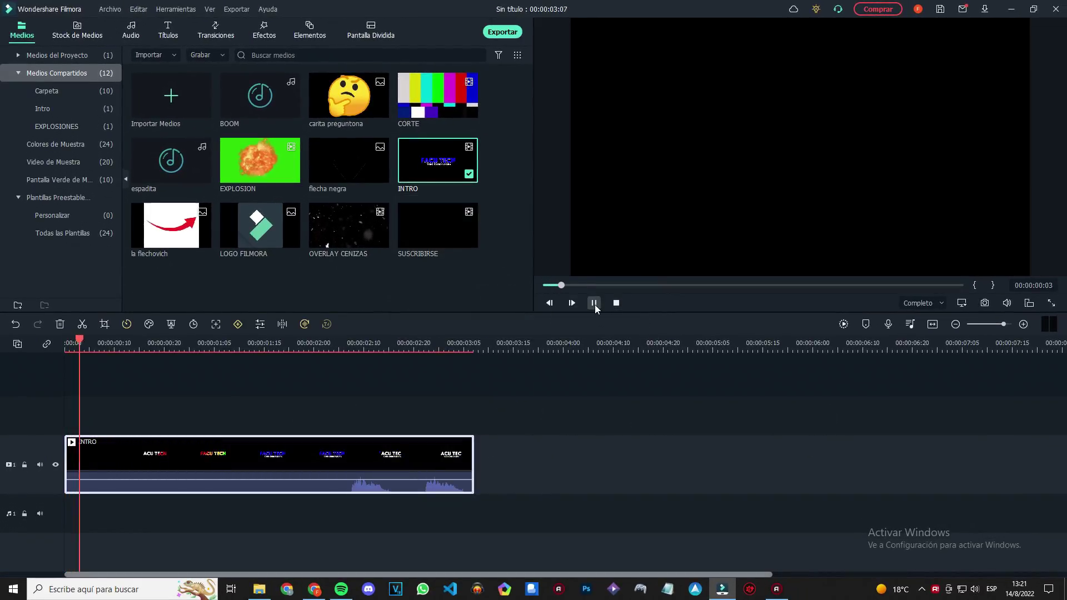
key("space")
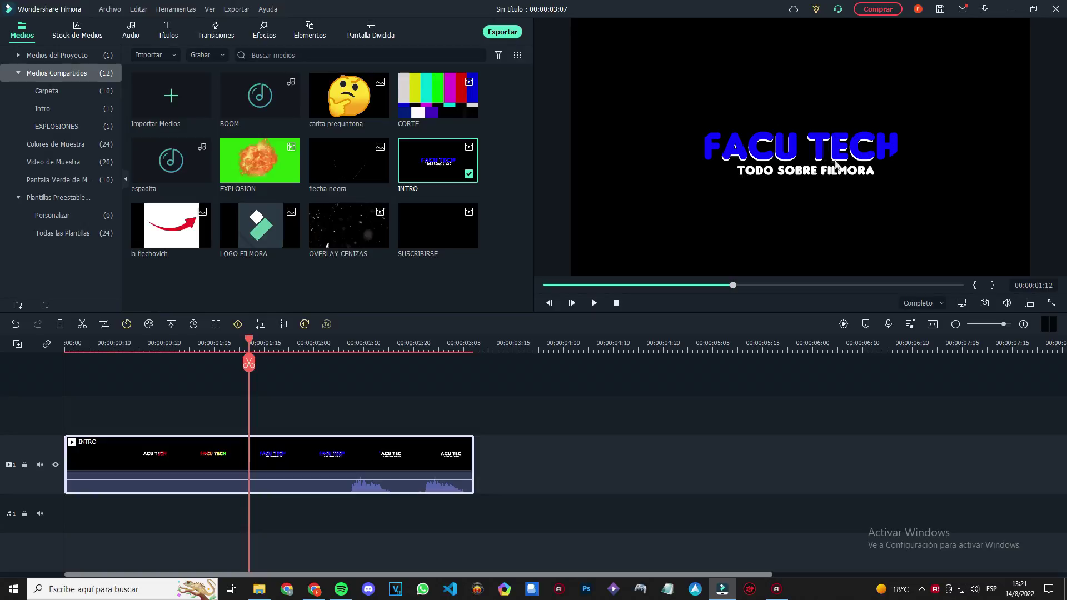
key("Delete")
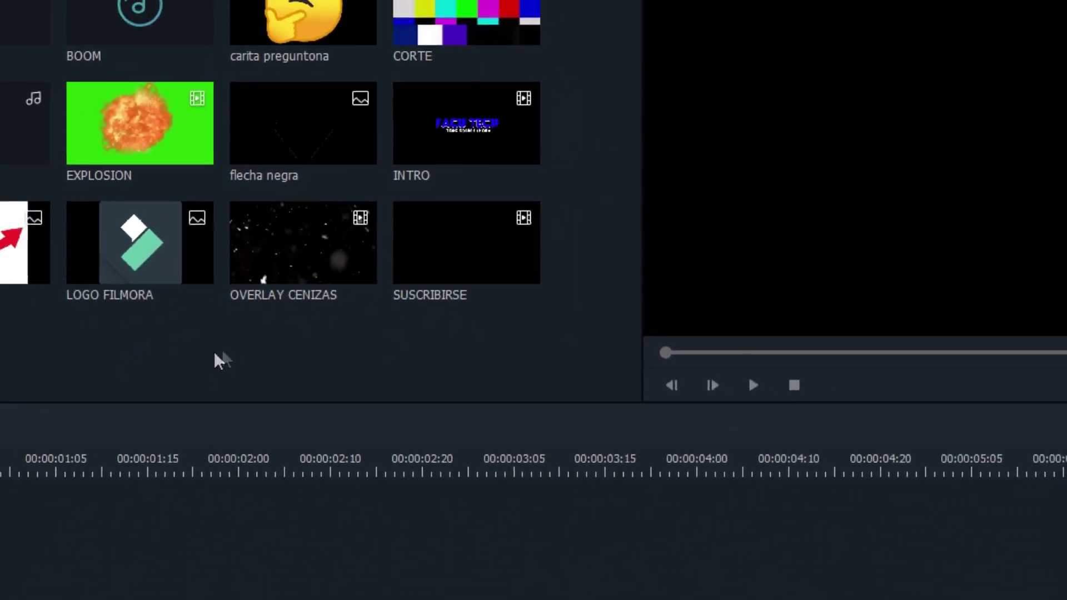
Step: Add the INTRO clip again at the start of video track 1 with the 1920 x 1080 25fps project settings, and play it
left_click_drag(446, 150, 108, 534)
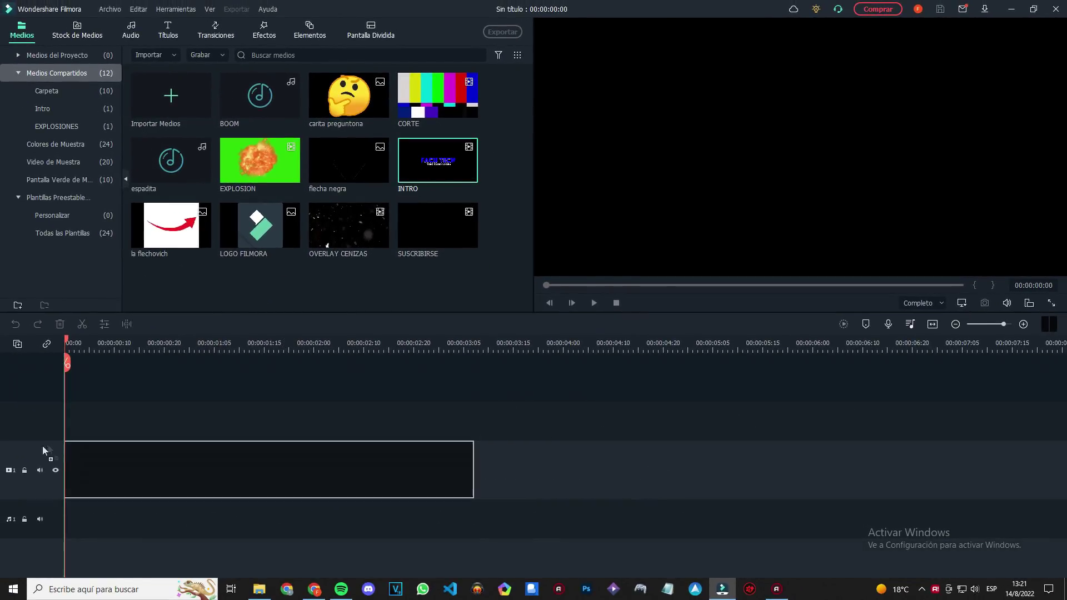
left_click(589, 315)
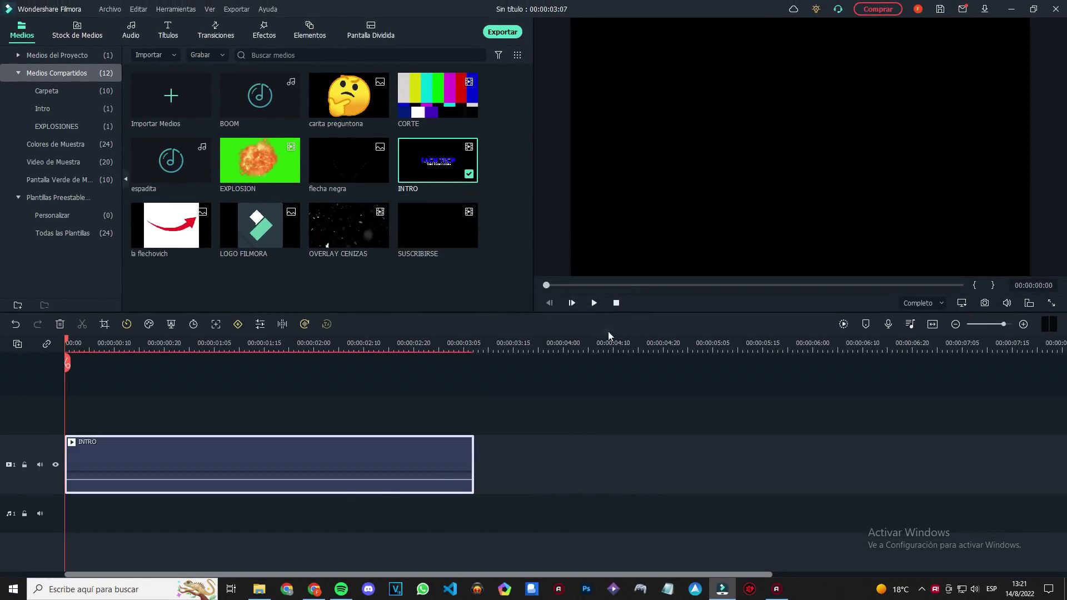
left_click(594, 304)
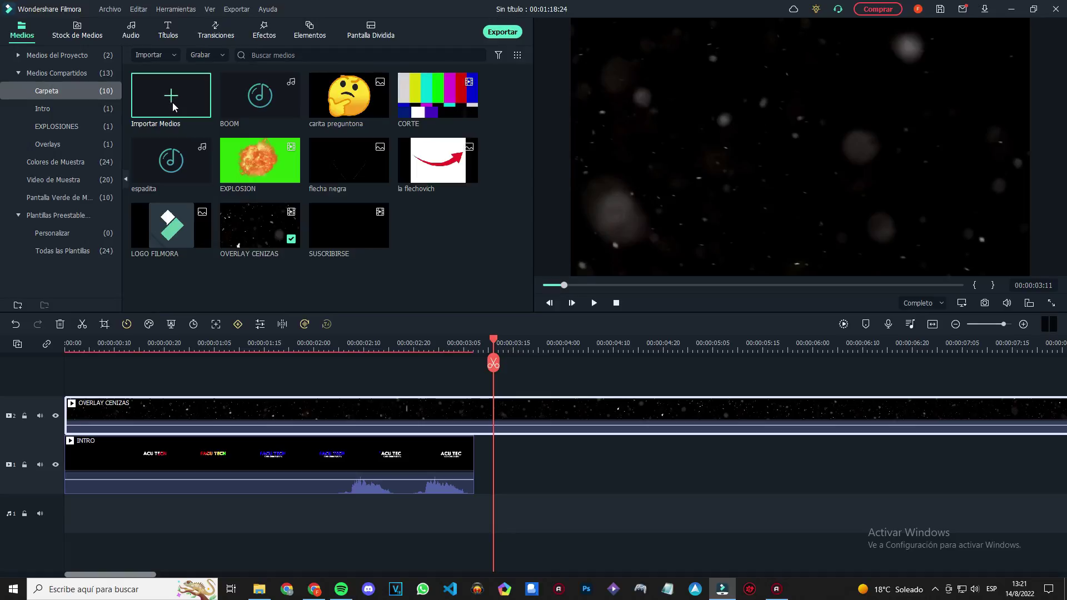
Step: Import the anime-gif-wallpaper video into the shared Carpeta folder, browsing the Downloads folder for it
left_click(171, 95)
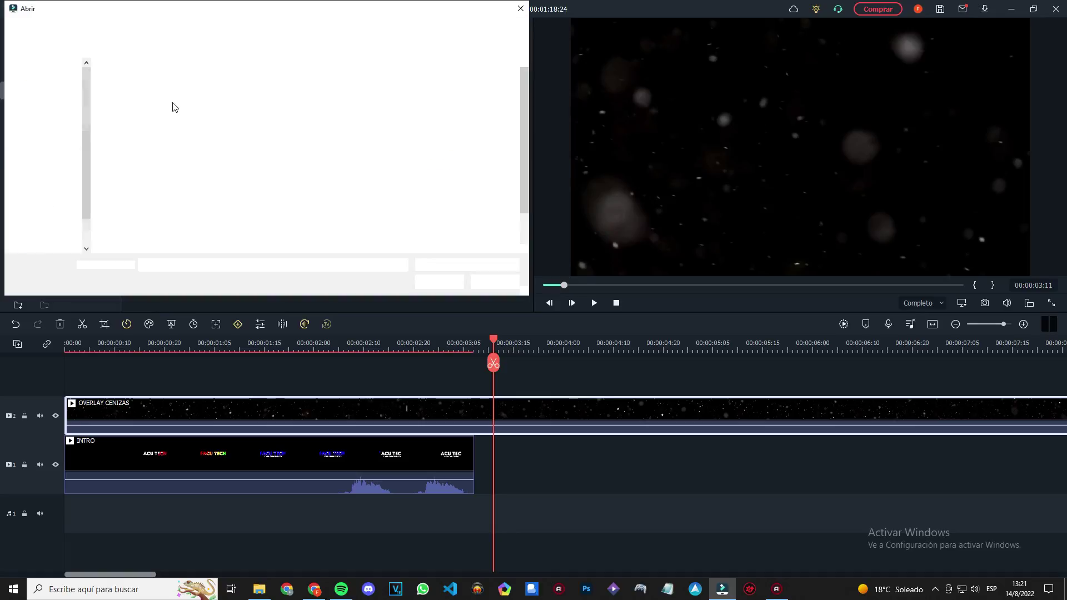
left_click(52, 128)
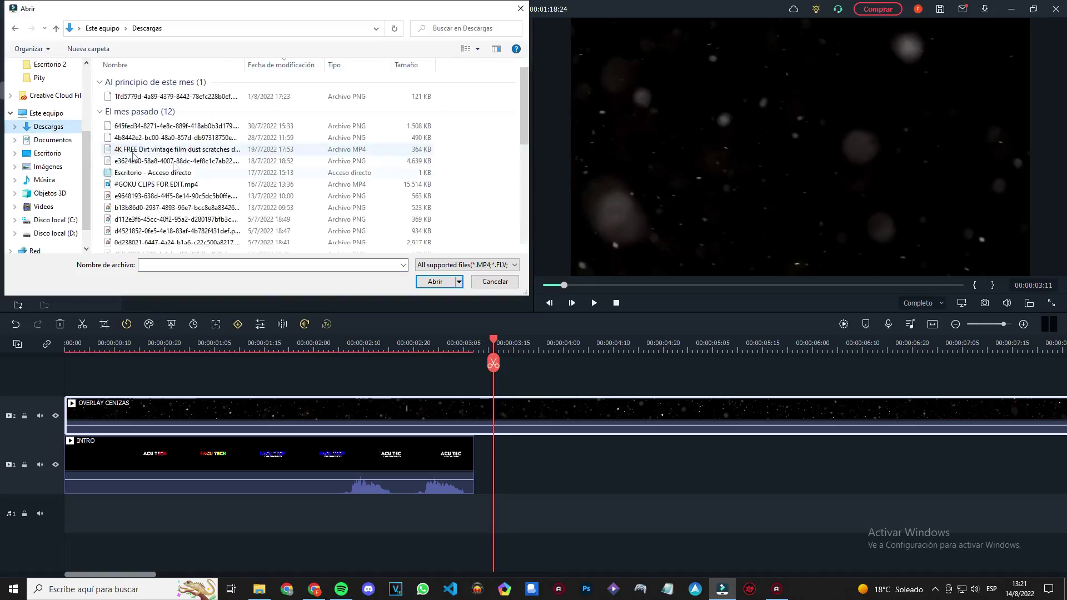
left_click_drag(524, 103, 524, 87)
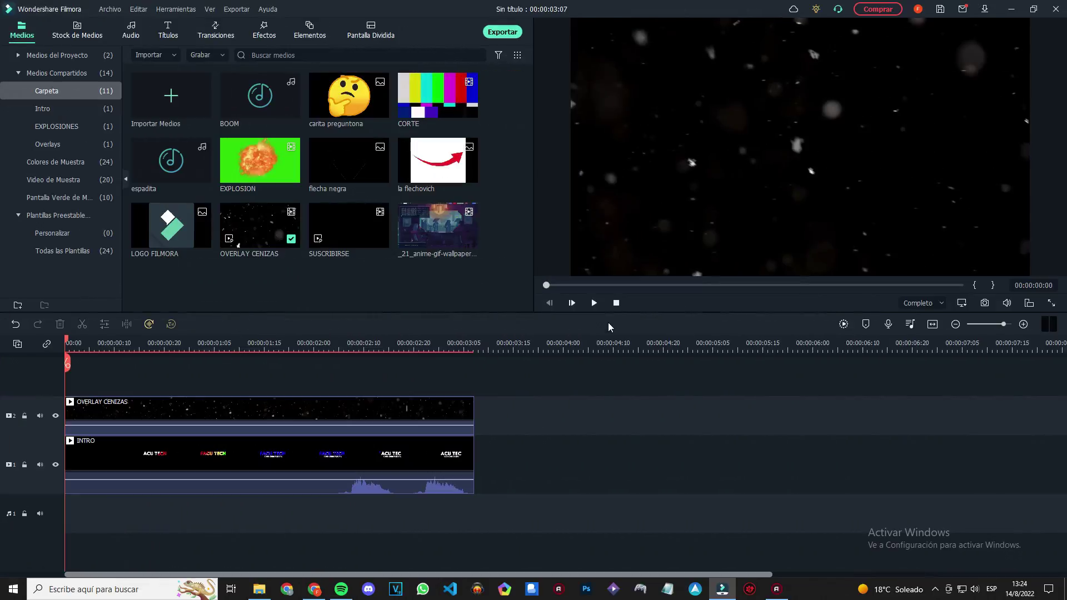
Step: Render the timeline preview of the INTRO and OVERLAY CENIZAS clips, and play it back before returning the playhead to the start
left_click(594, 303)
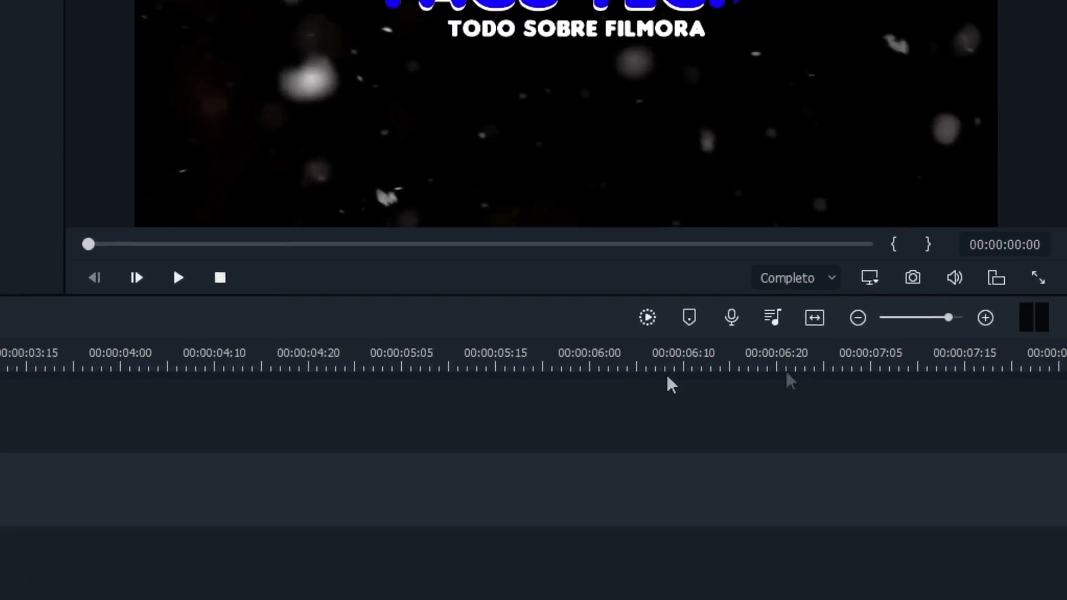
left_click(608, 317)
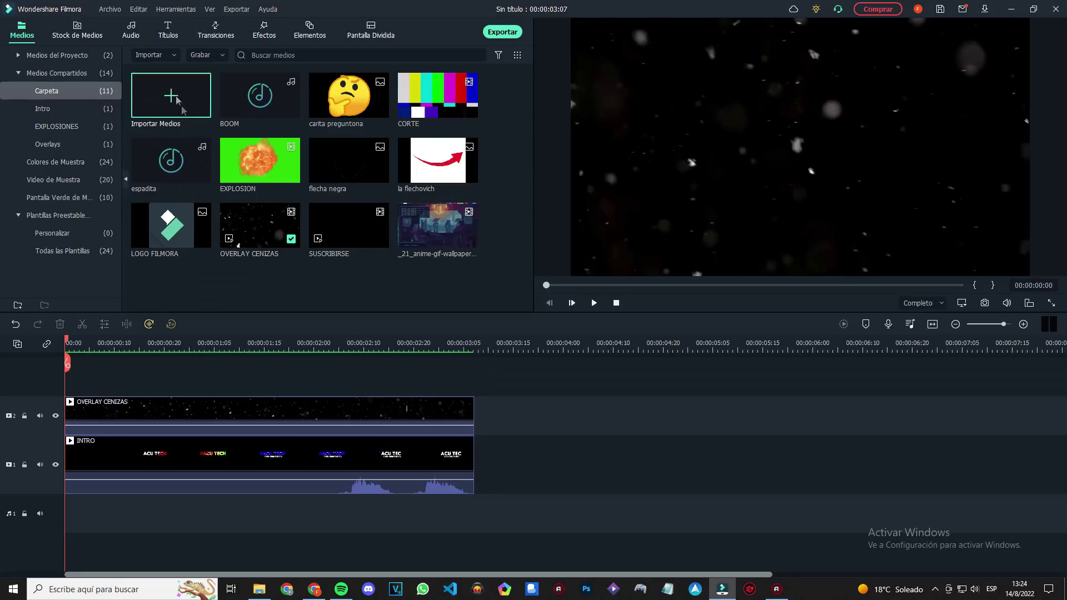
left_click(594, 303)
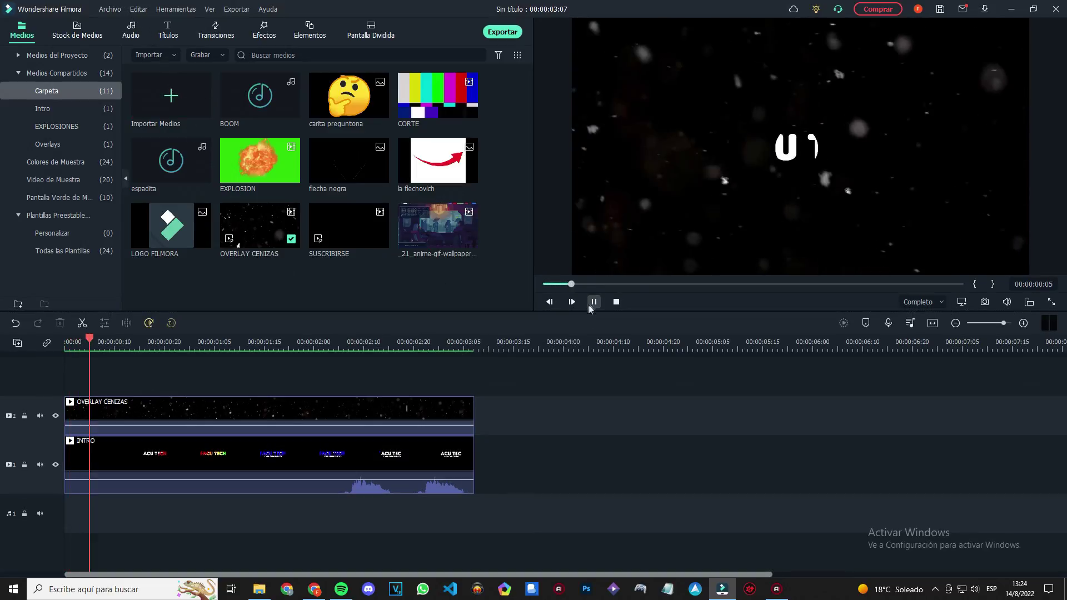
left_click(594, 302)
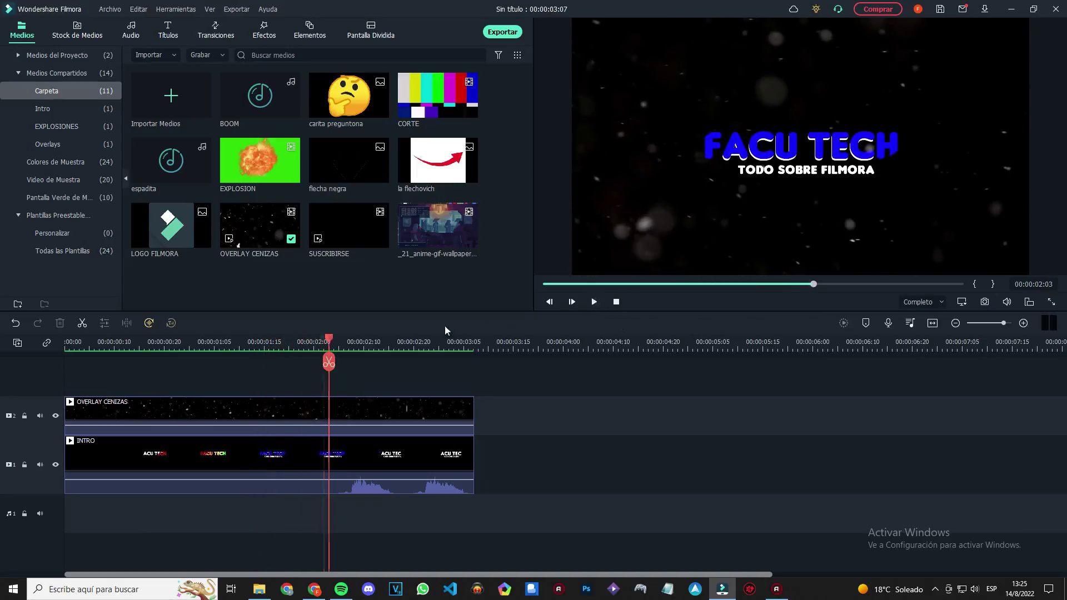
left_click_drag(332, 337, 67, 339)
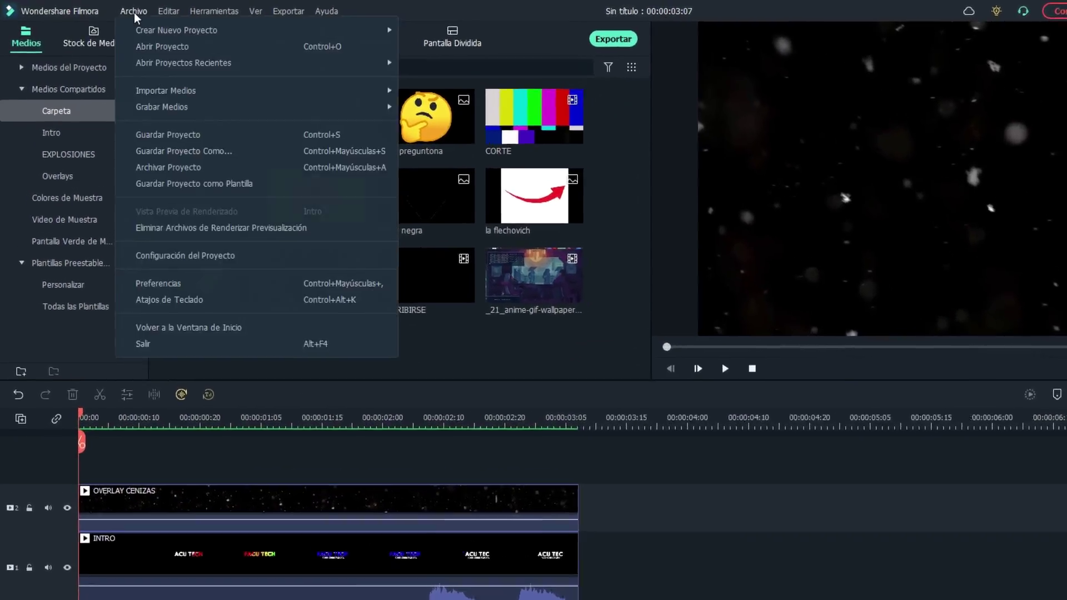
Step: Review the preview render settings on the Rendimiento page of the preferences, including automatic deletion of rendered files on project close, and accept them
left_click(110, 9)
left_click(244, 377)
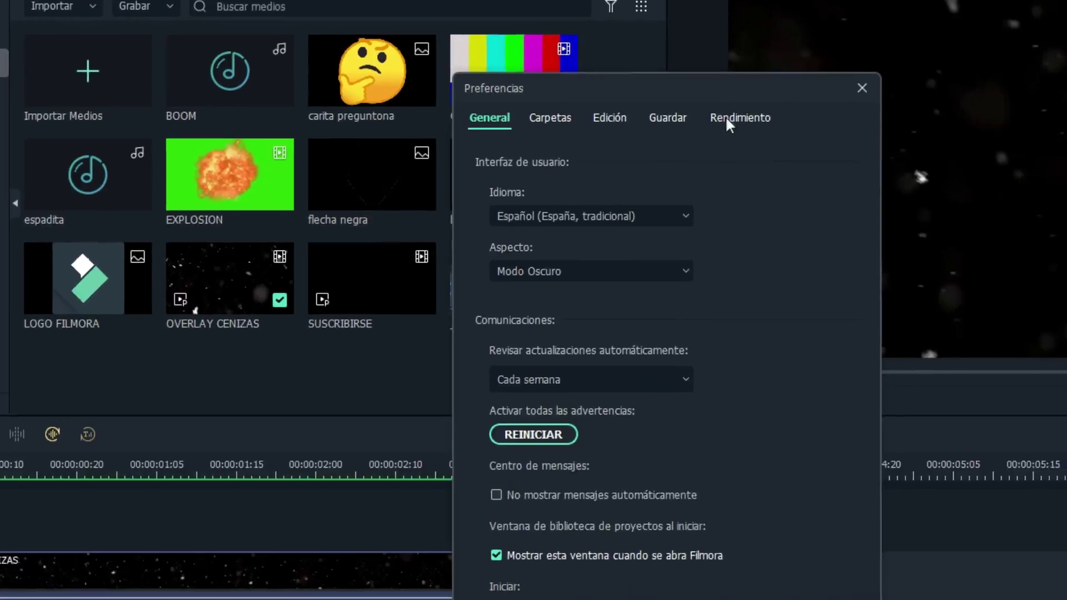
left_click(729, 120)
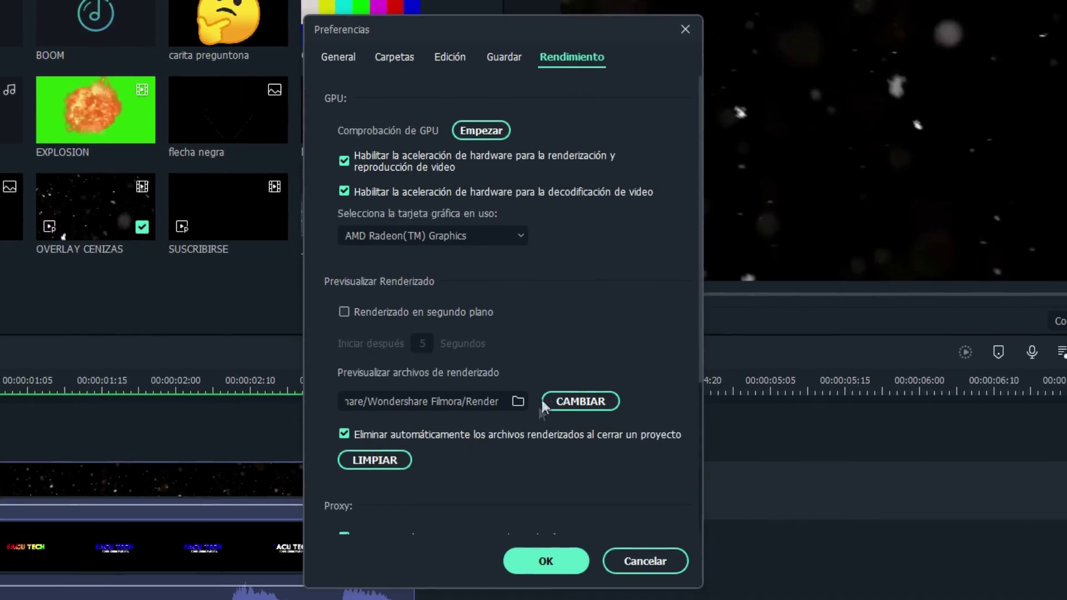
left_click(427, 438)
left_click(435, 439)
left_click(547, 563)
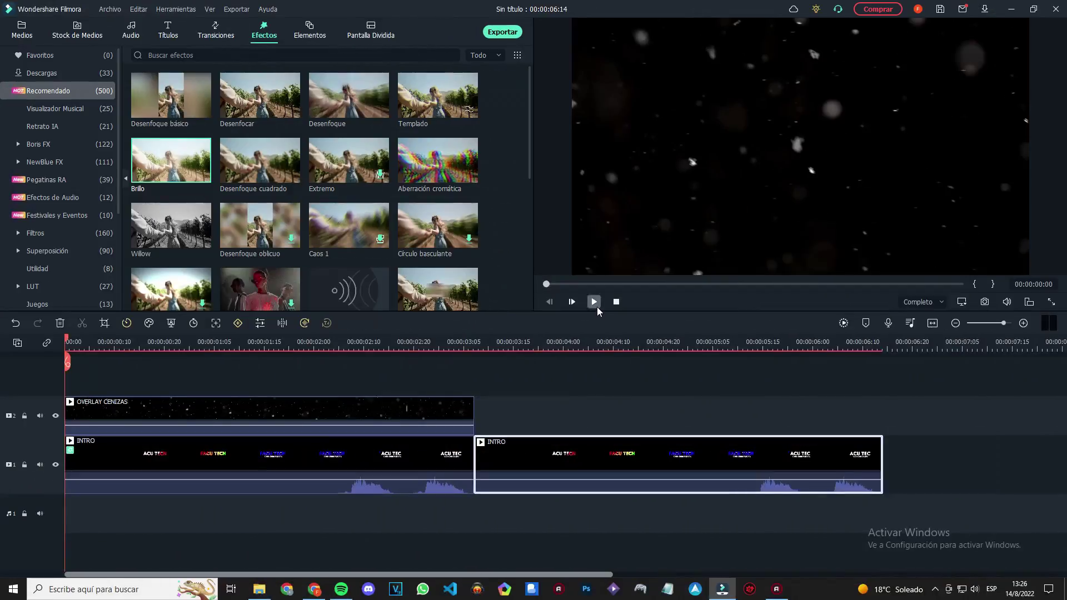
Step: Play parts of the first and second INTRO clips to compare them, starting the second playback from about 00:00:04:07
left_click(595, 303)
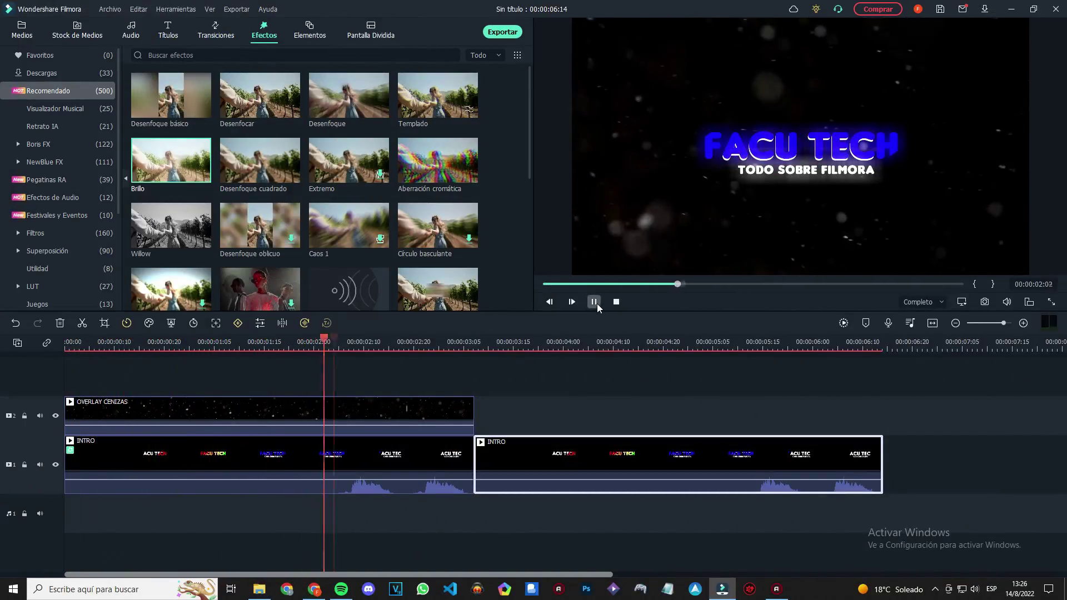
left_click(594, 302)
left_click(597, 342)
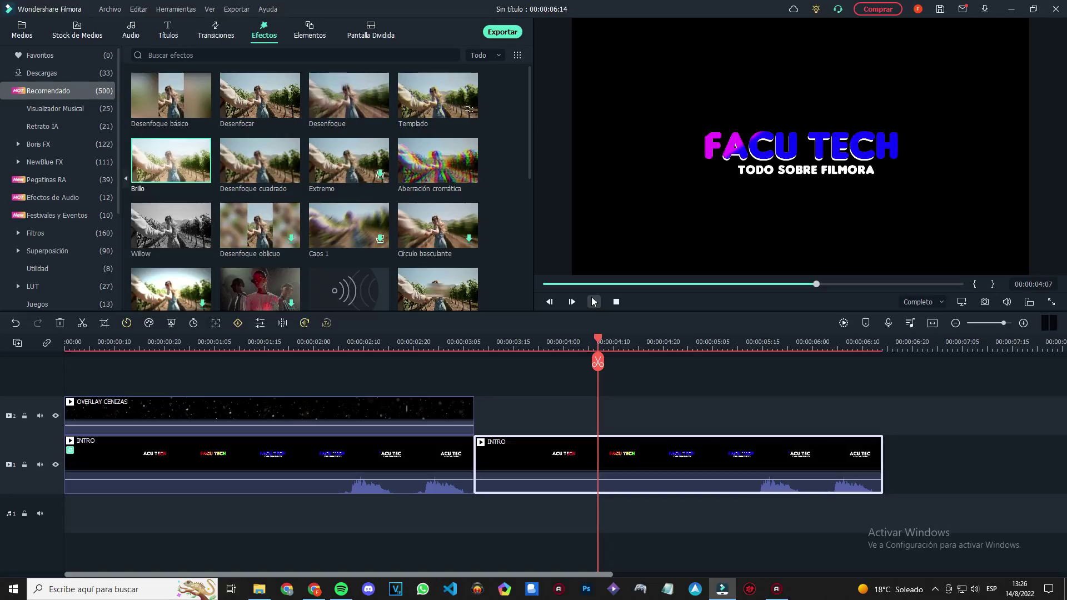
left_click(594, 301)
key("space")
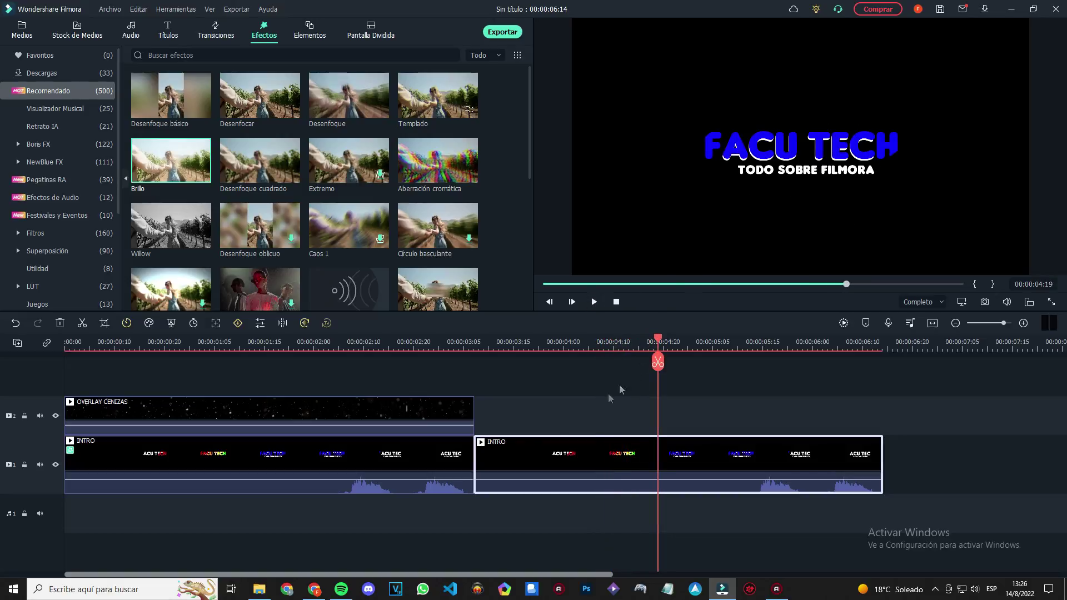
Step: Copy the effect of the first INTRO clip, paste it onto the second INTRO clip, and play the result
left_click(394, 455)
right_click(387, 461)
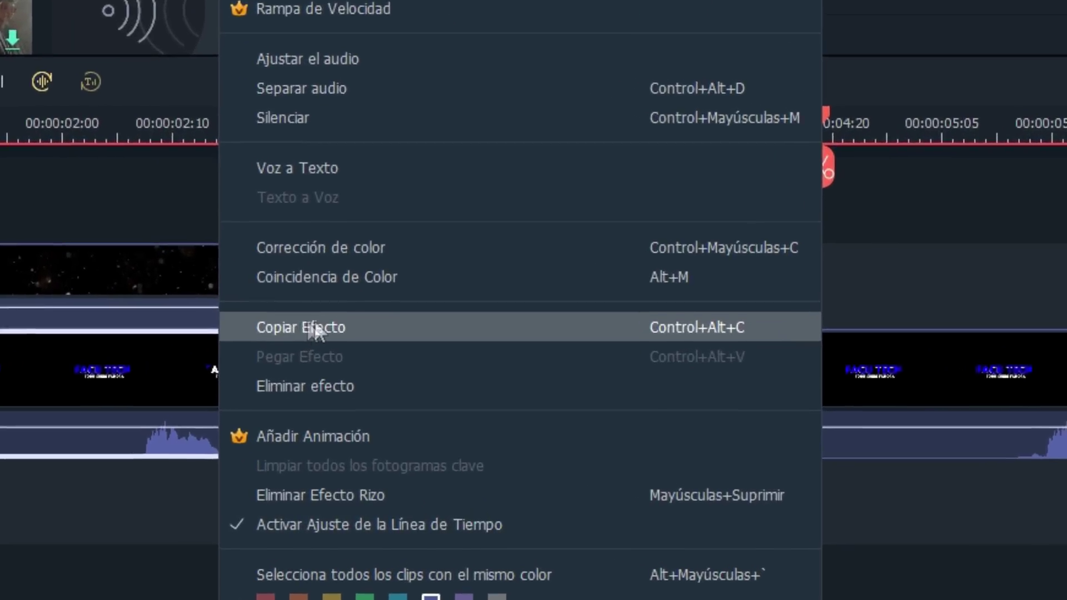
left_click(311, 328)
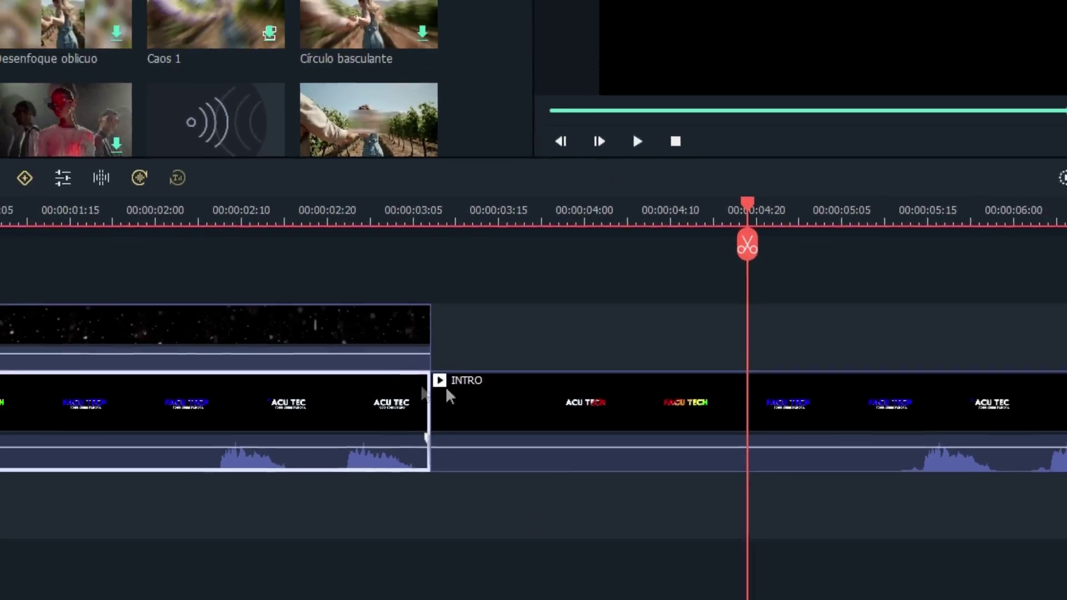
left_click(555, 348)
right_click(556, 349)
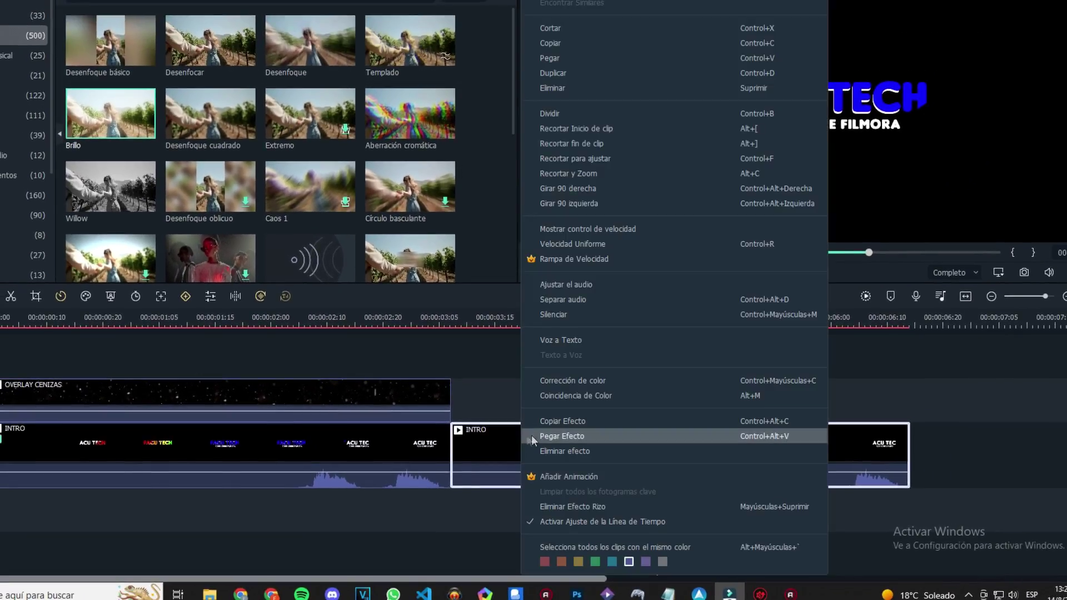
left_click(581, 436)
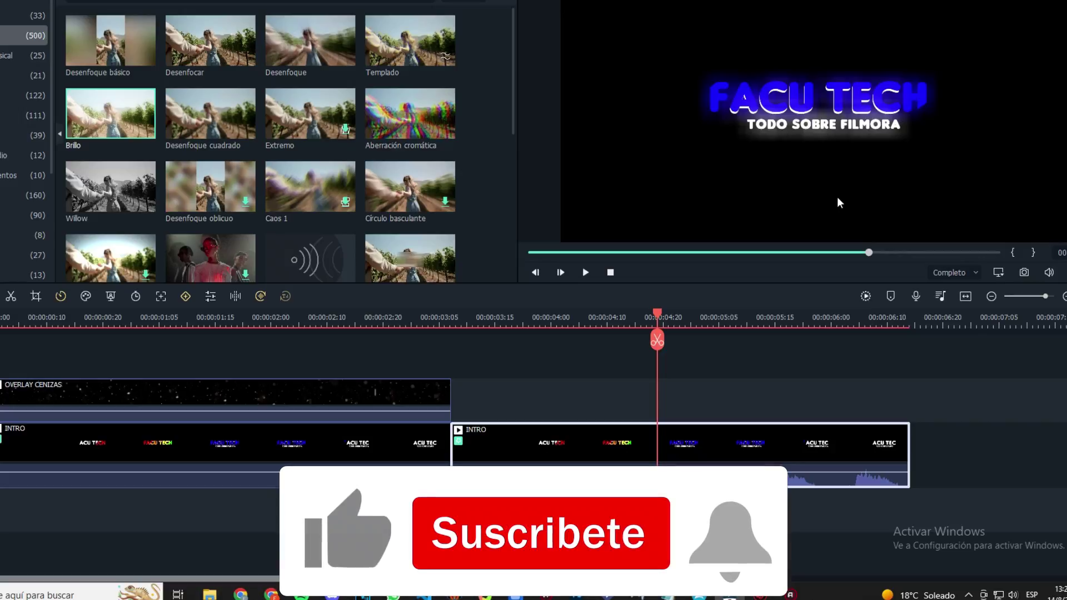
left_click(588, 270)
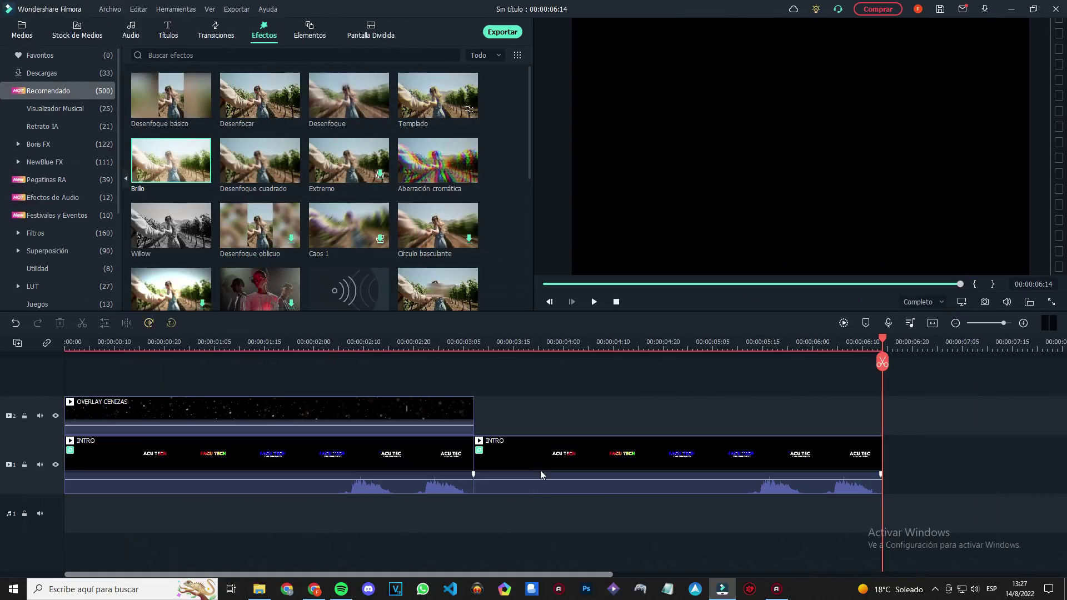
Step: Turn off timeline snapping (Activar Ajuste de la Línea de Tiempo), and test moving the second INTRO clip with and without it
left_click_drag(540, 470, 545, 403)
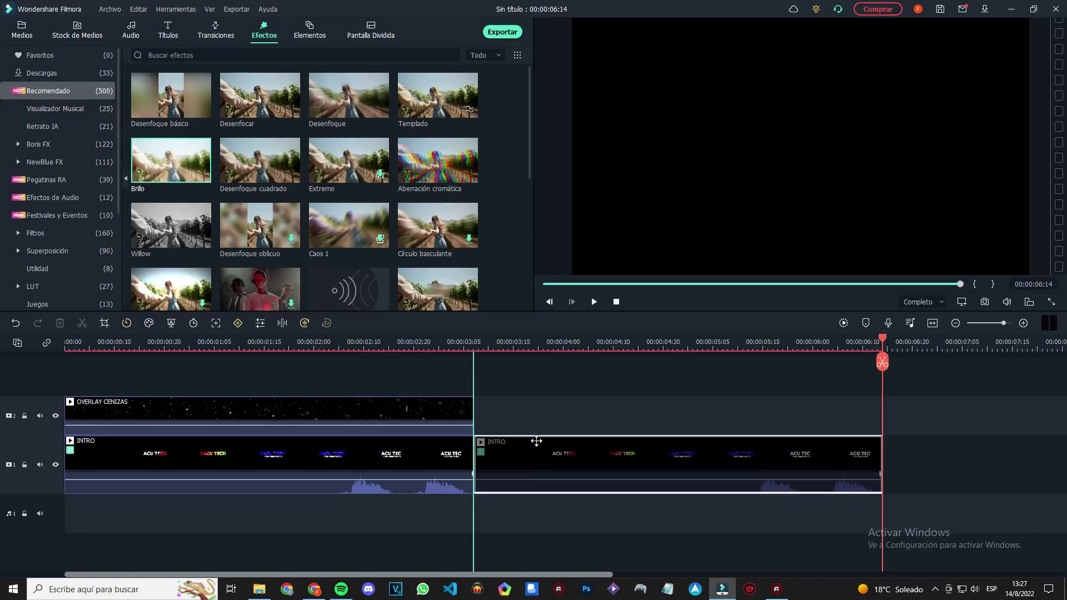
mouse_move(537, 440)
left_mouse_down()
mouse_move(519, 422)
mouse_move(327, 384)
mouse_move(126, 366)
mouse_move(531, 370)
mouse_move(544, 442)
left_mouse_up()
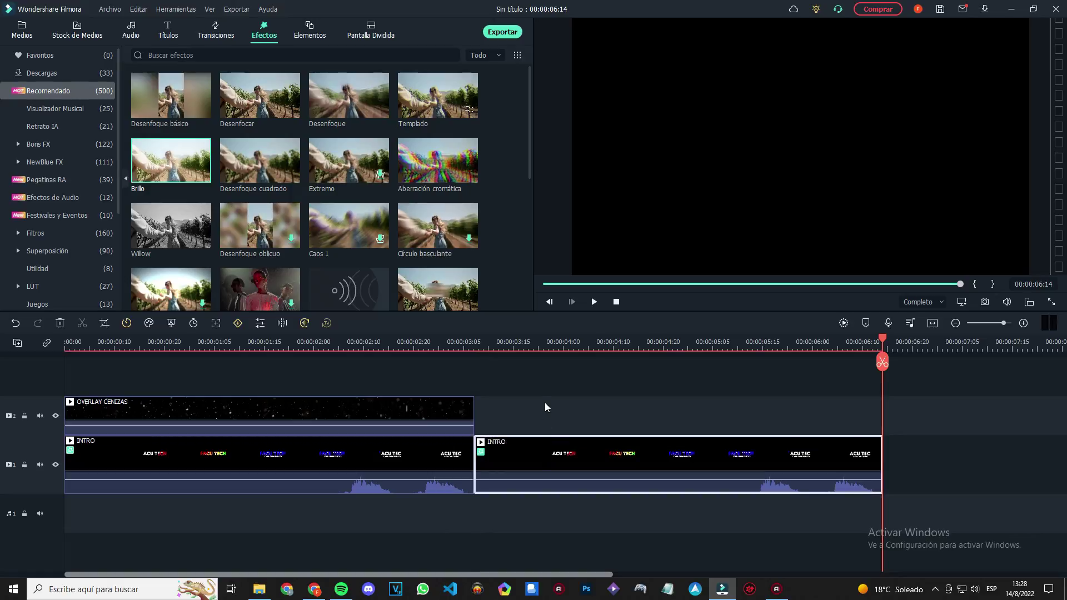
right_click(543, 415)
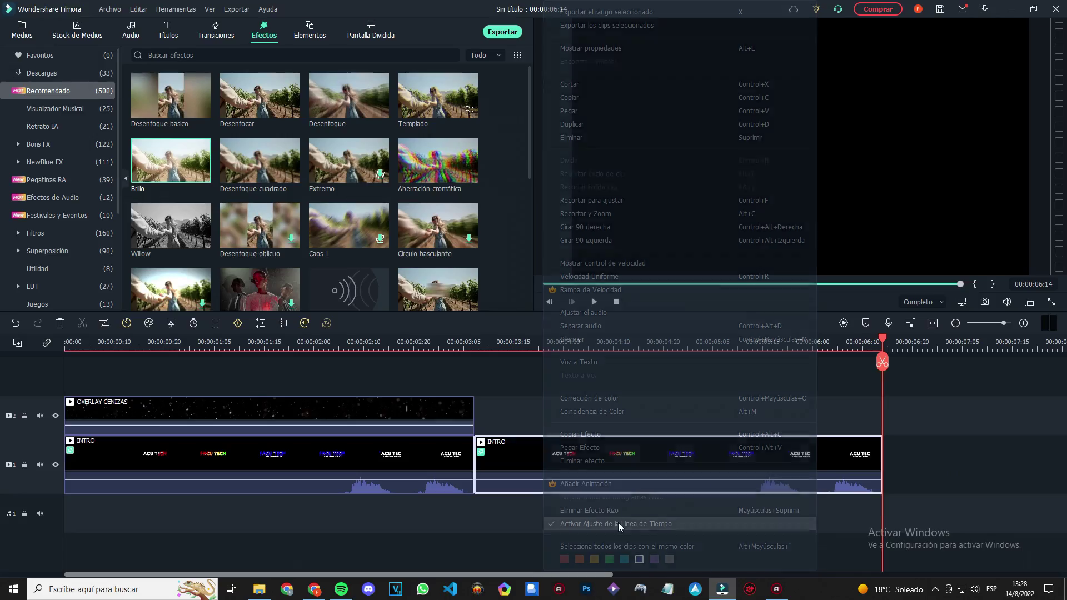
left_click(441, 464)
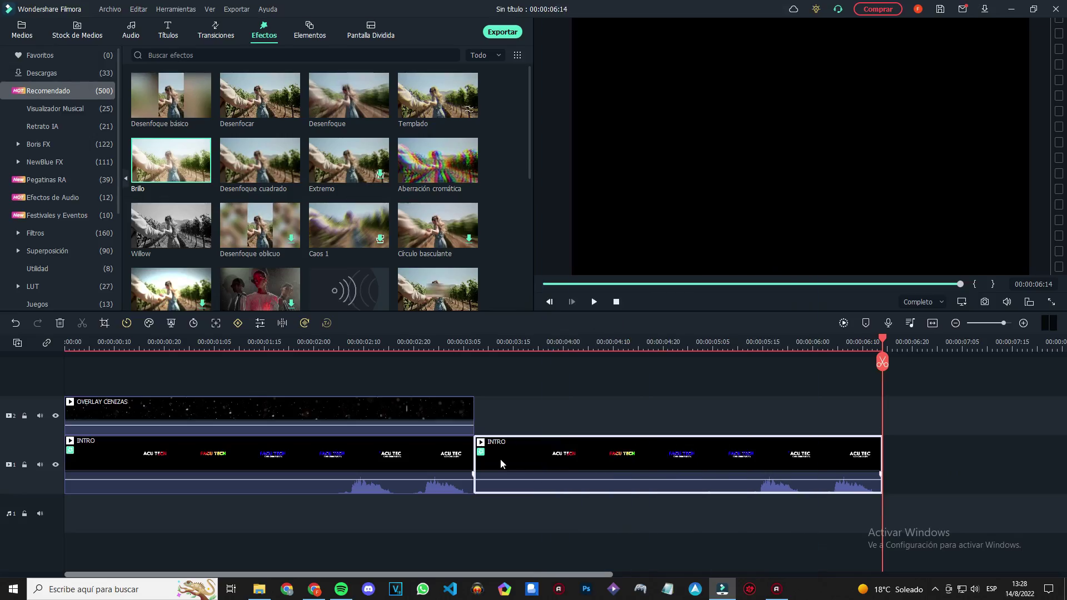
mouse_move(502, 451)
left_mouse_down()
mouse_move(496, 415)
mouse_move(243, 372)
mouse_move(59, 359)
mouse_move(428, 383)
mouse_move(511, 465)
mouse_move(500, 466)
left_mouse_up()
left_click_drag(442, 416, 492, 417)
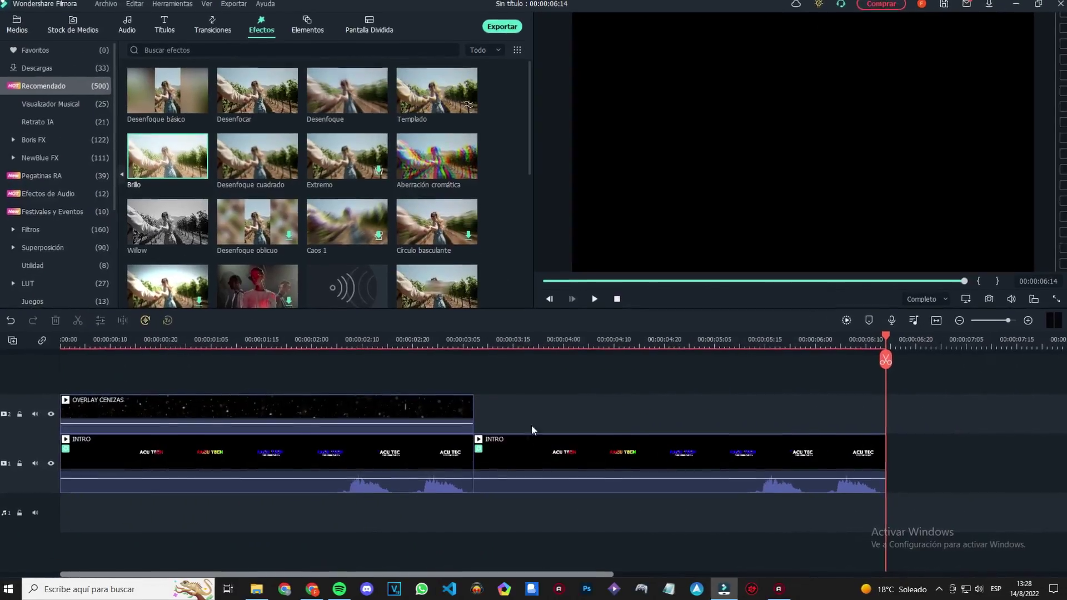
Step: Mark both INTRO clips on the timeline with the red color label
left_click(519, 448)
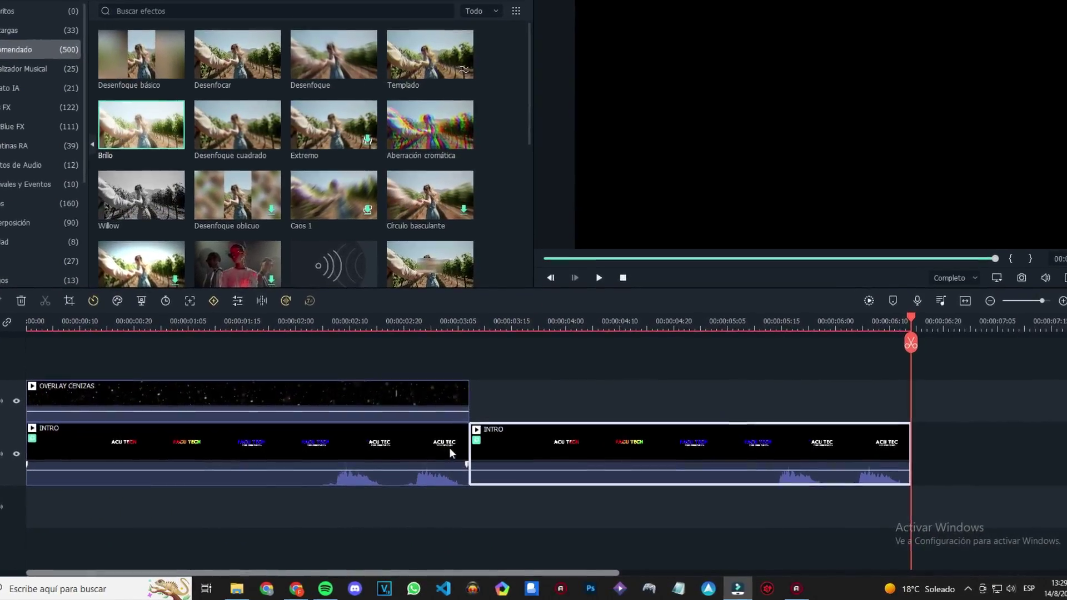
right_click(508, 445)
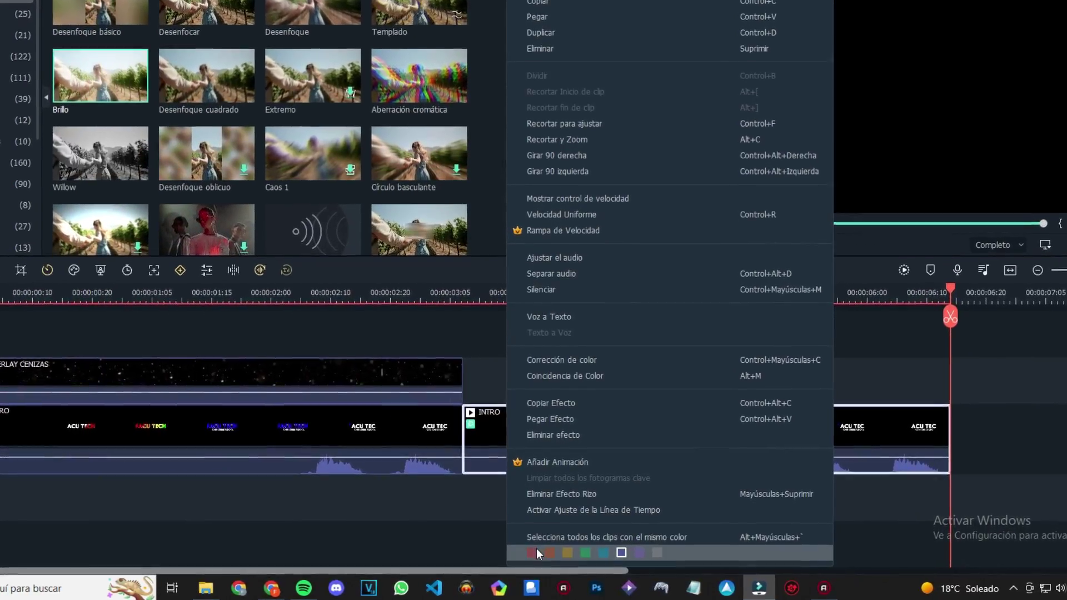
left_click(532, 553)
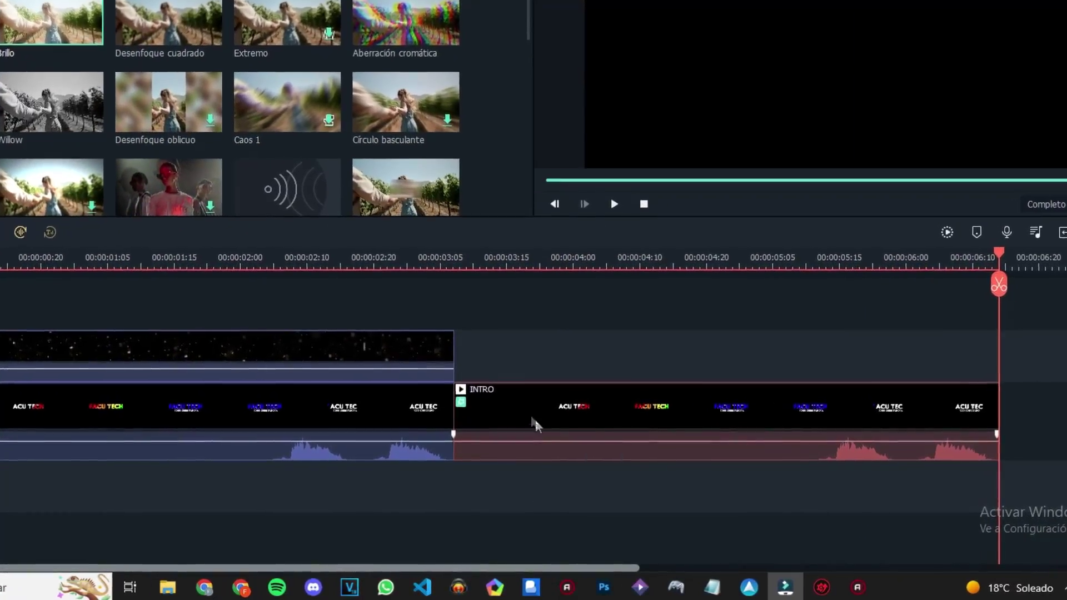
left_click(403, 423)
right_click(389, 404)
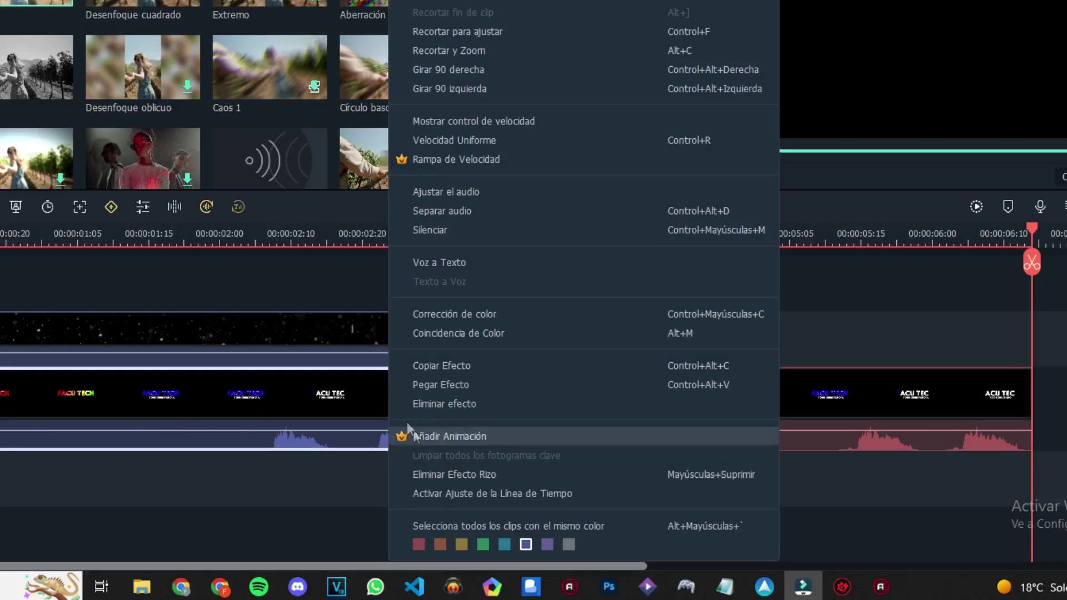
left_click(424, 536)
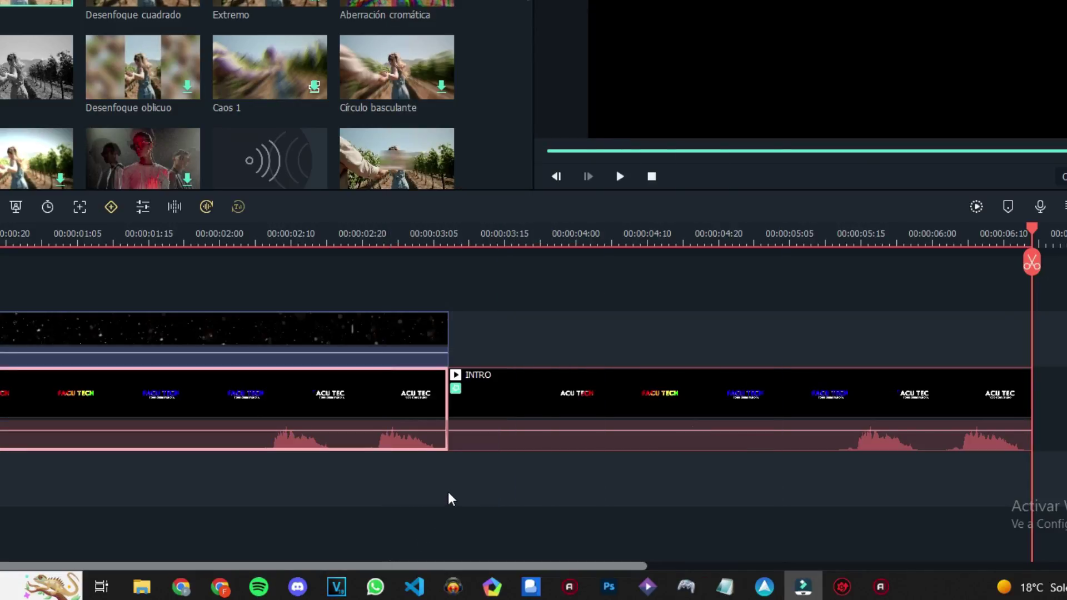
left_click(451, 499)
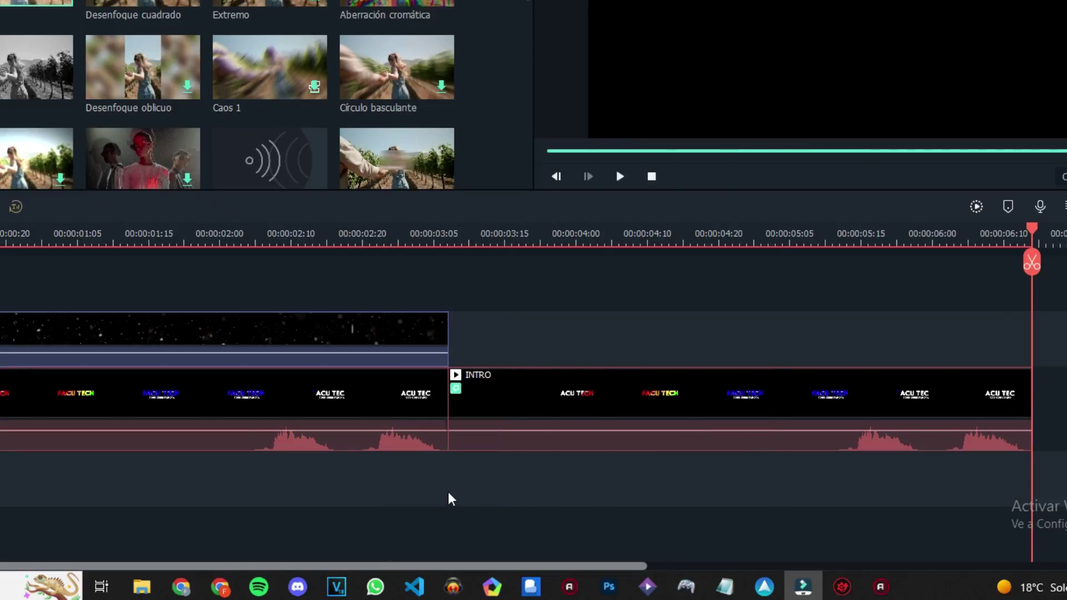
Step: Select all timeline clips that share the red color label of the first INTRO clip
left_click(424, 402)
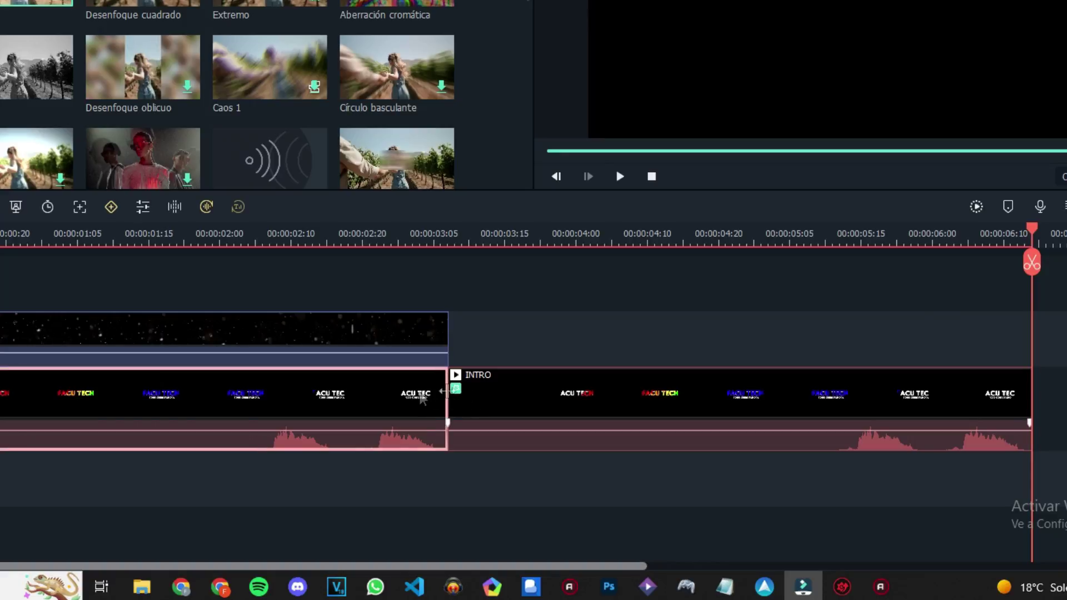
right_click(412, 393)
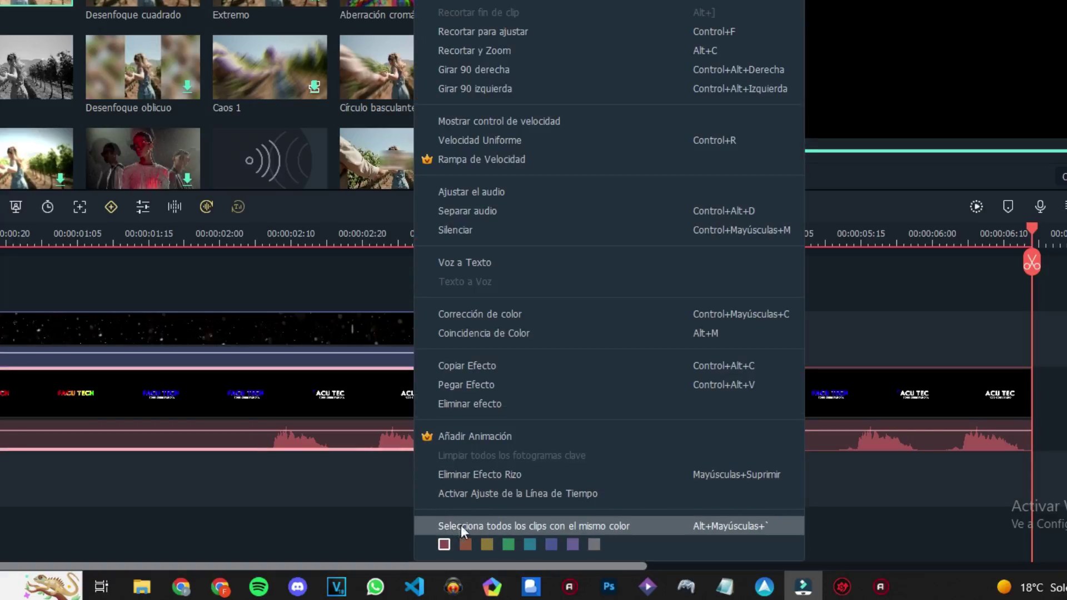
left_click(512, 526)
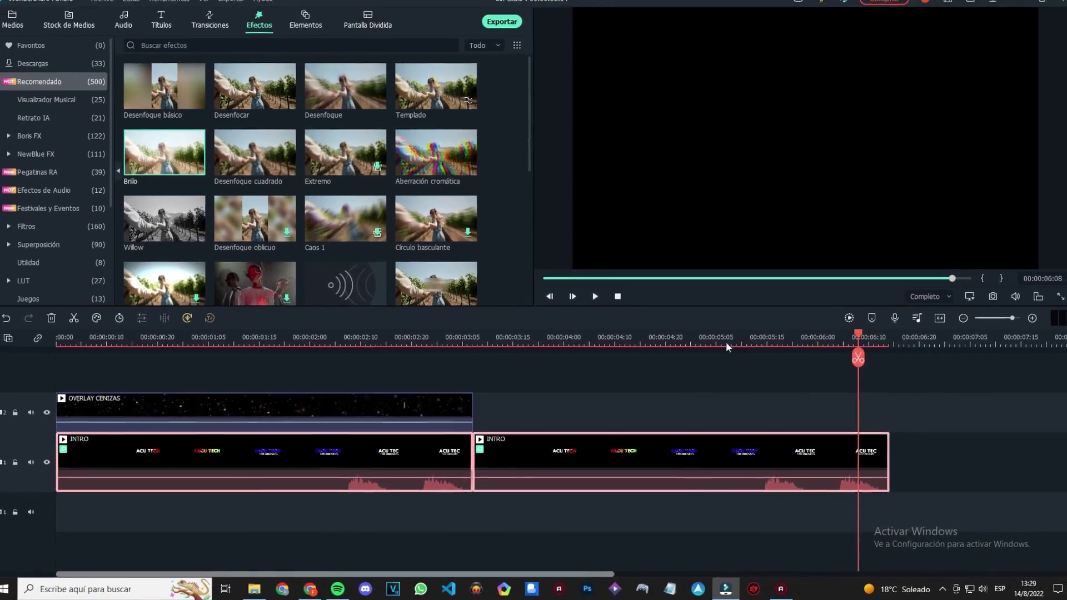
left_click(792, 239)
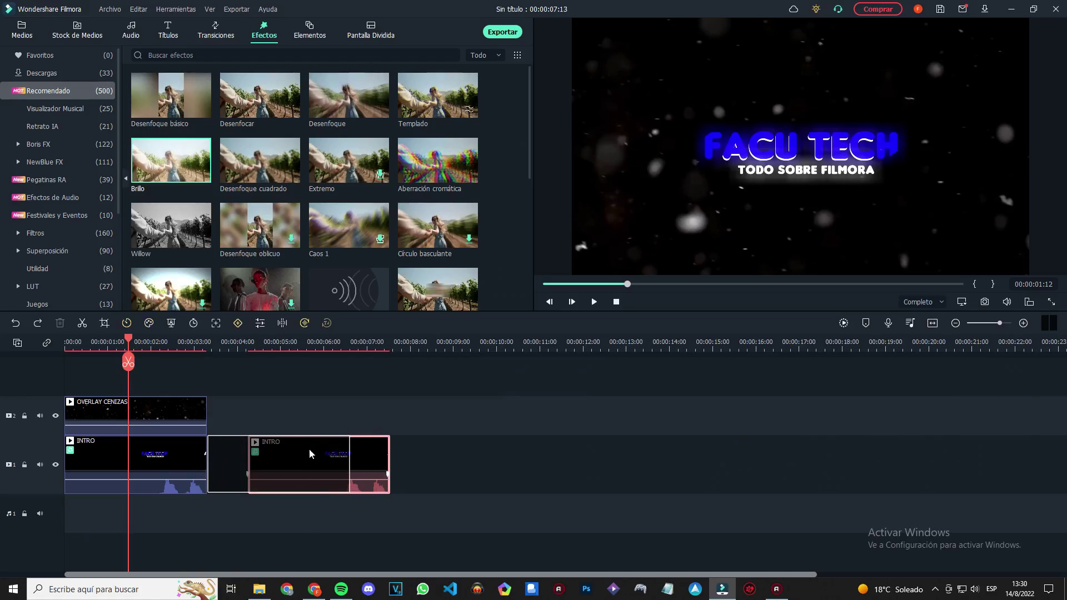
Step: Group the OVERLAY CENIZAS clip with the first INTRO clip, and move the group past the end of the red INTRO clip
left_click_drag(310, 454, 310, 449)
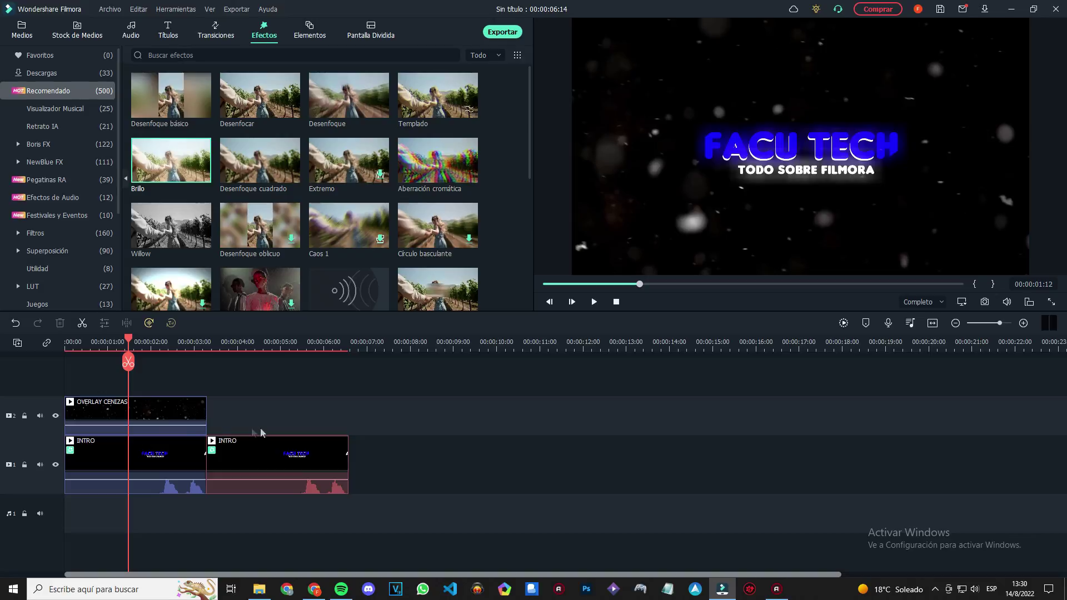
left_click(161, 467)
left_click(161, 406, "ctrl")
right_click(161, 409)
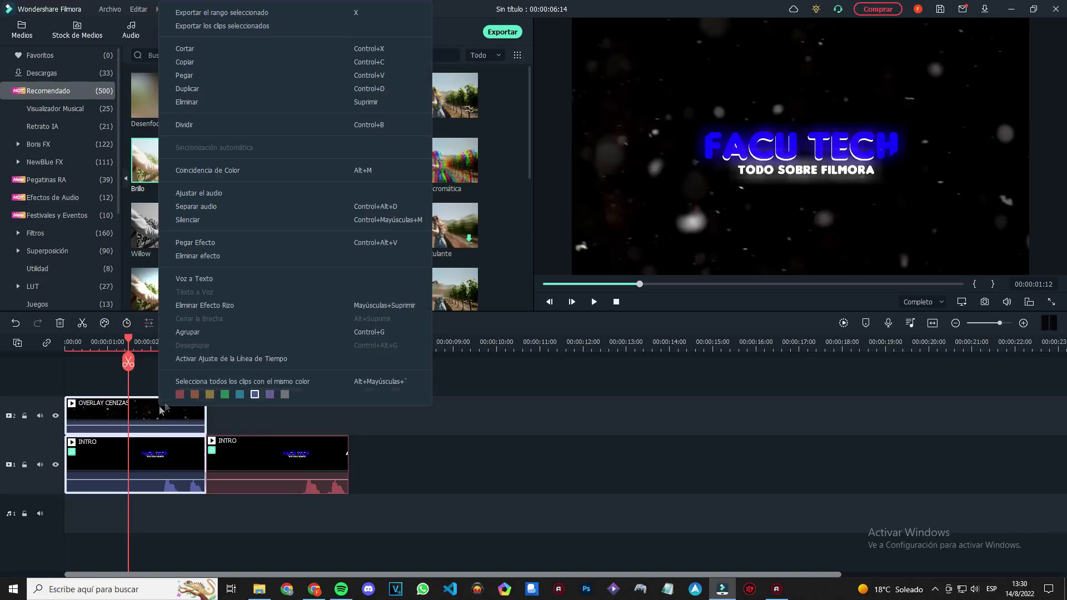
left_click(226, 333)
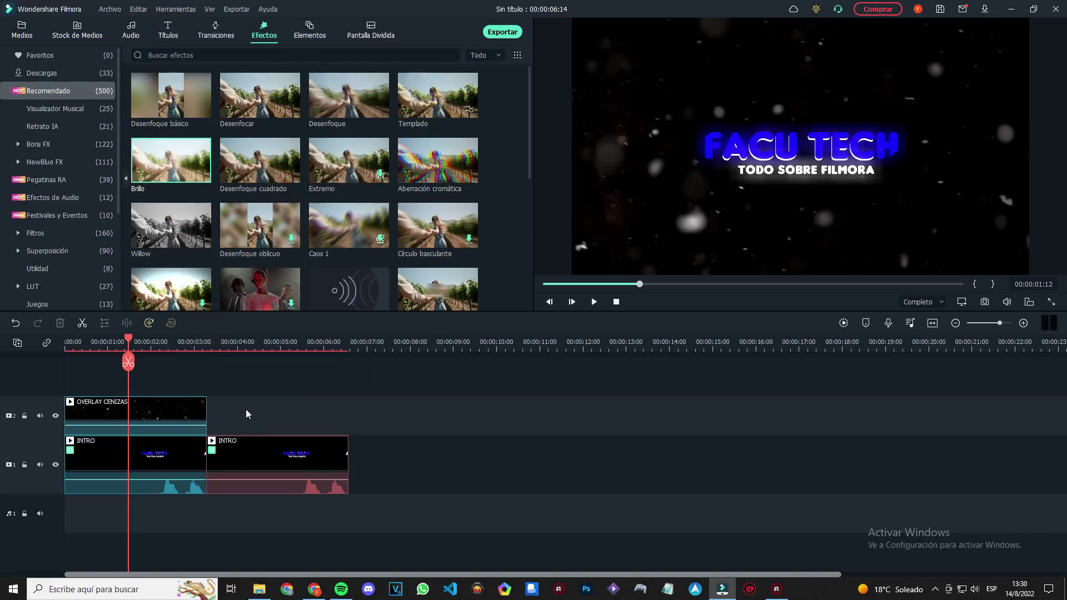
left_click_drag(186, 416, 475, 418)
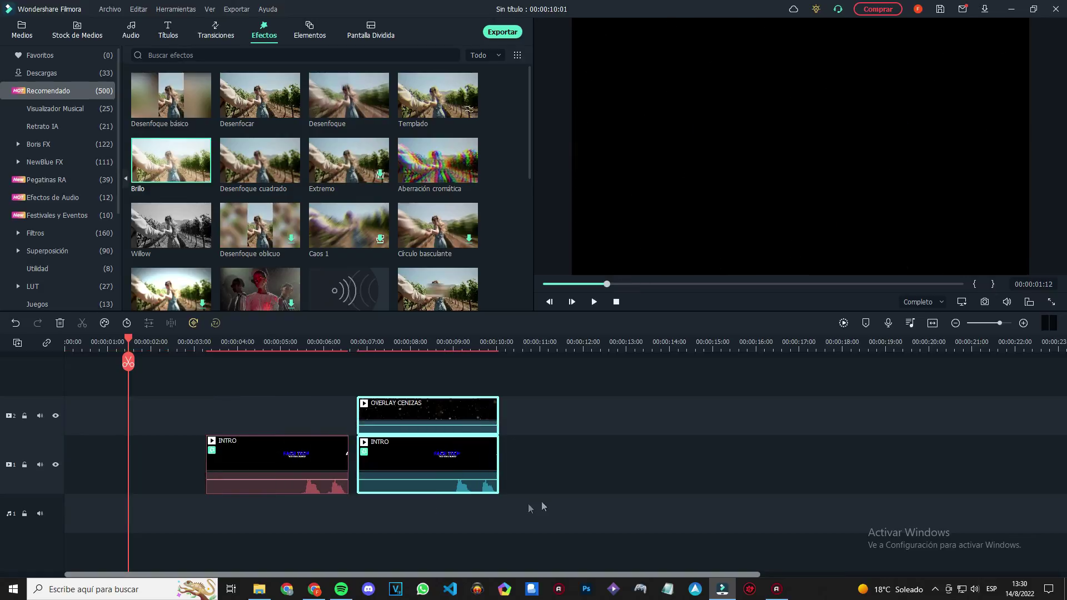
left_click(418, 343)
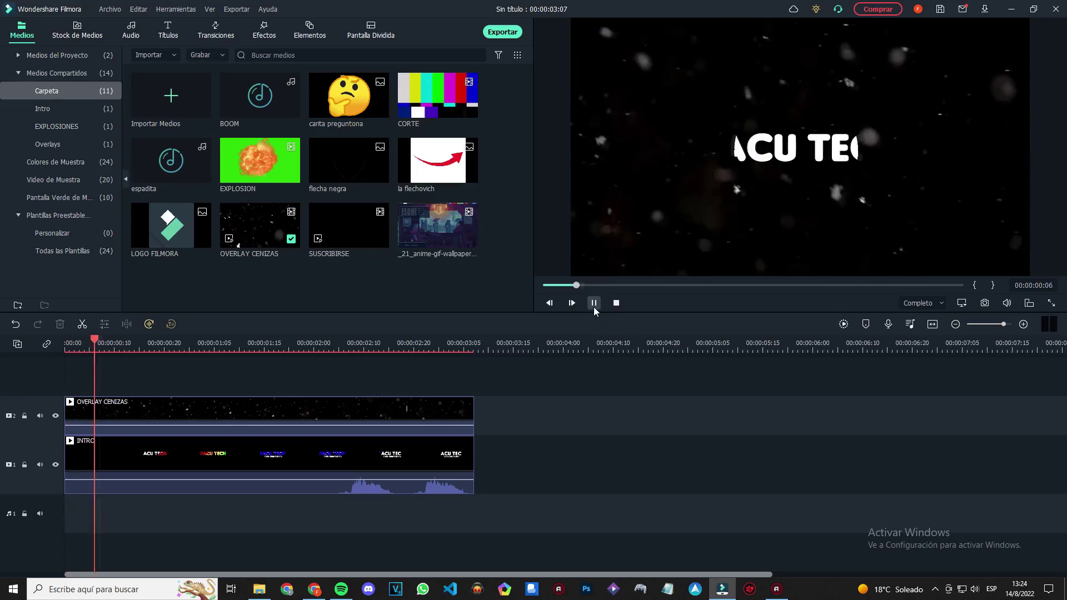
Step: Preview playback of the OVERLAY CENIZAS and INTRO clips, and browse the uploaded videos on the Facu Tech YouTube channel
left_click(593, 304)
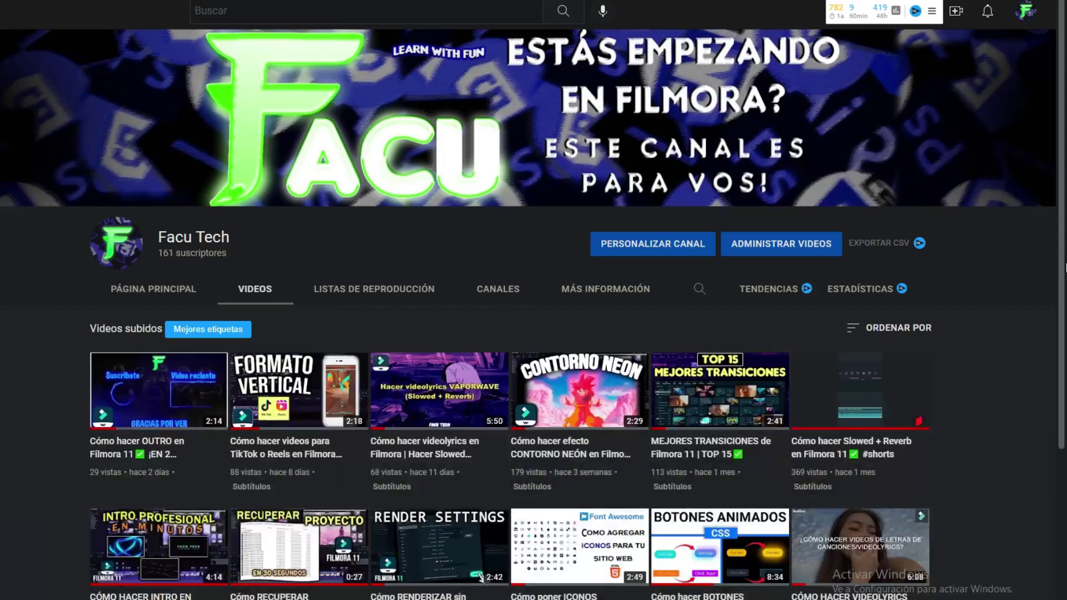
left_click_drag(1066, 253, 1066, 389)
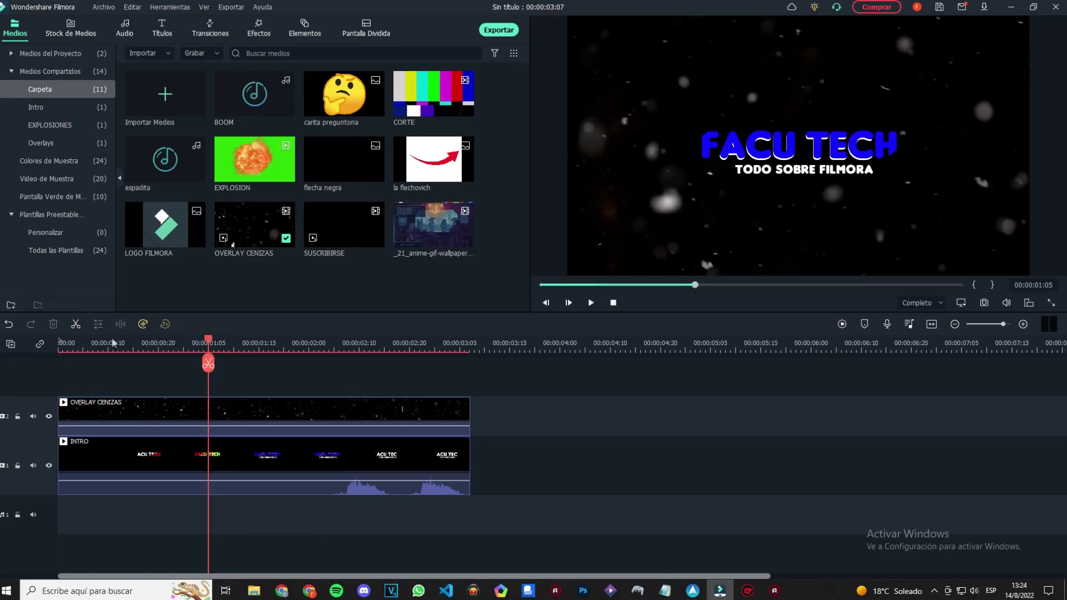
Step: Render the timeline preview of the OVERLAY CENIZAS and INTRO clips
left_click(842, 324)
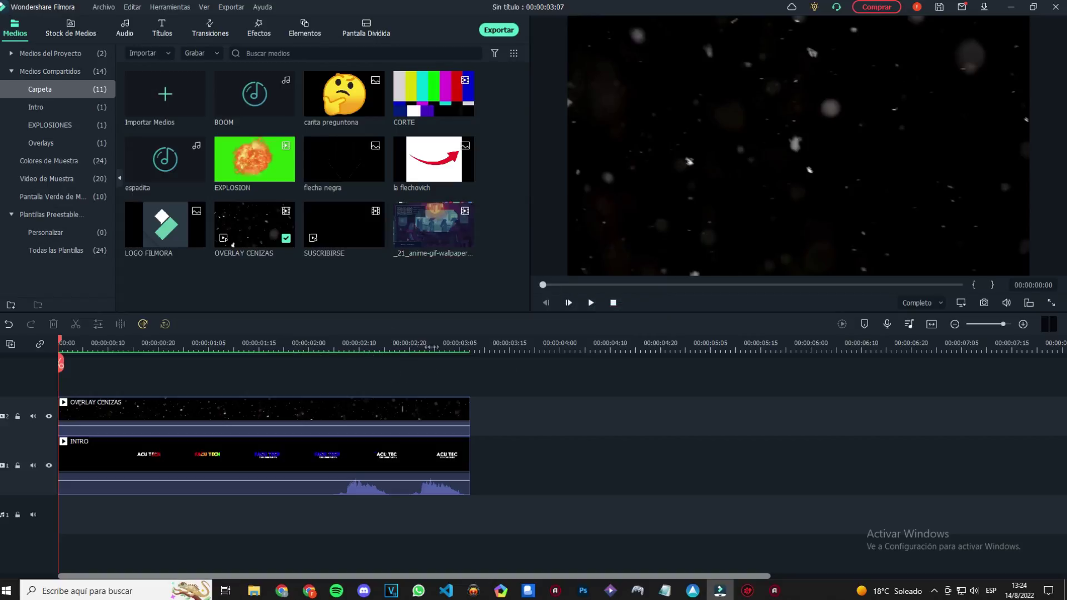